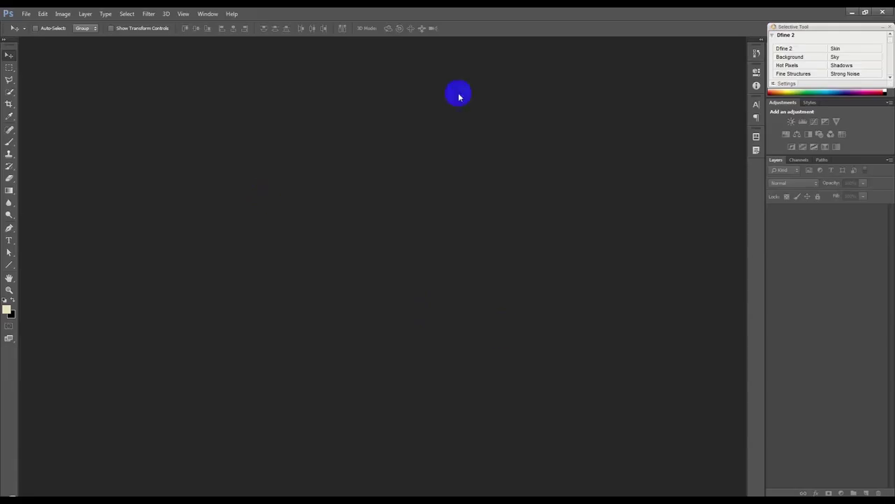
Create a new blank 1920 × 1080 px document
{"action": "left_click", "coordinate": [26, 14]}
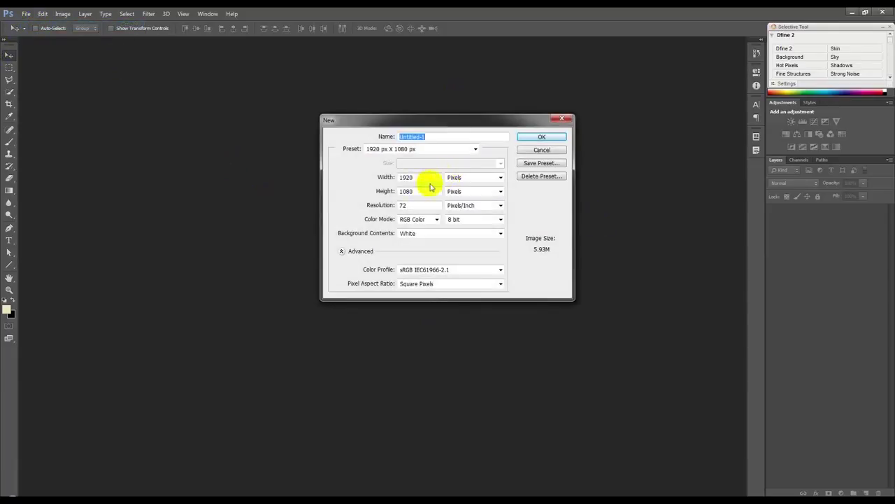
{"action": "left_click", "coordinate": [552, 137]}
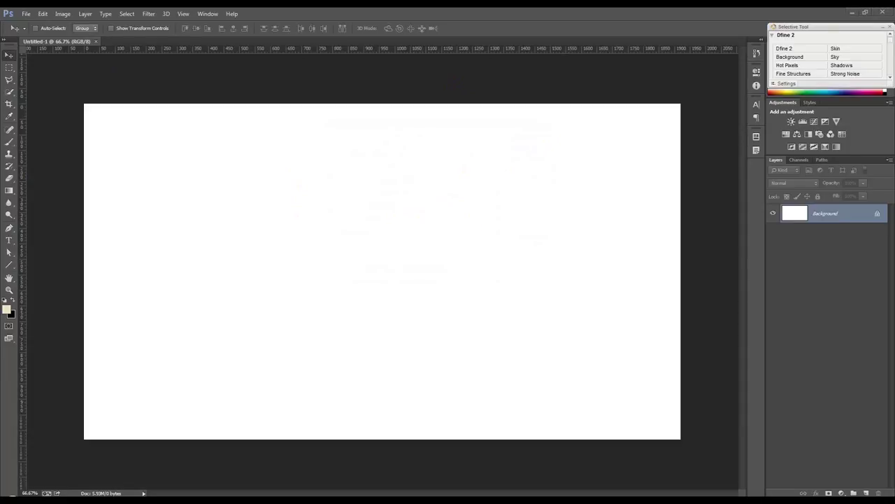
Fill the background with a pasted light grey hex colour
{"action": "left_click", "coordinate": [16, 313]}
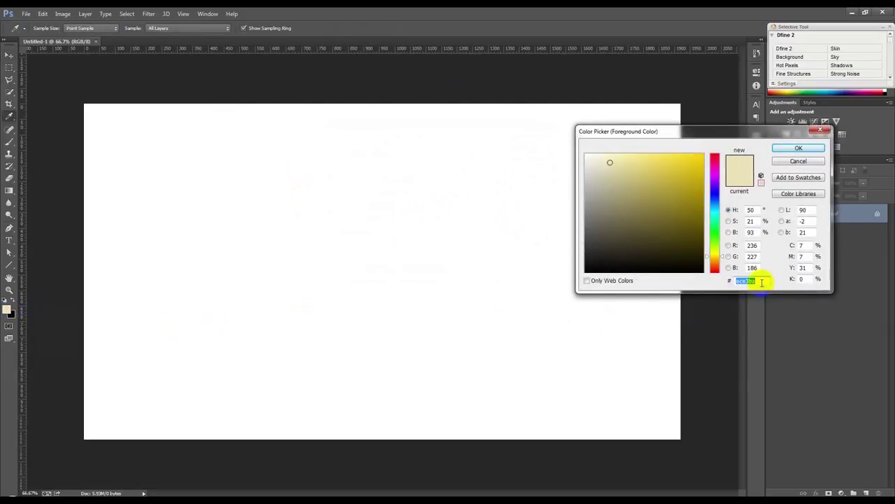
{"action": "right_click", "coordinate": [763, 282]}
{"action": "left_click", "coordinate": [786, 320]}
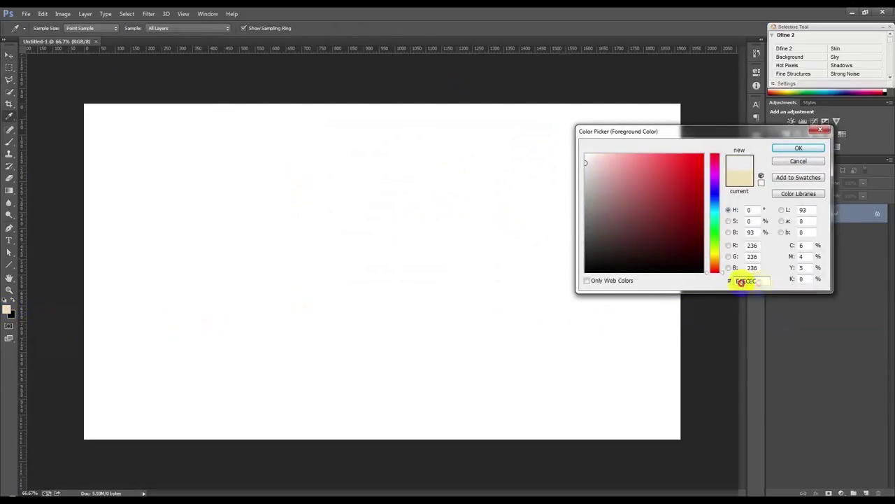
{"action": "left_click", "coordinate": [792, 147]}
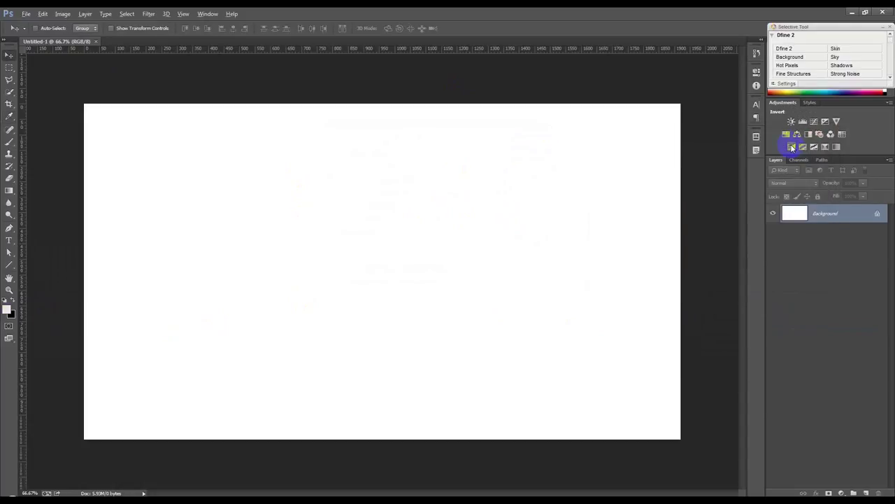
{"action": "key", "text": "alt+BackSpace"}
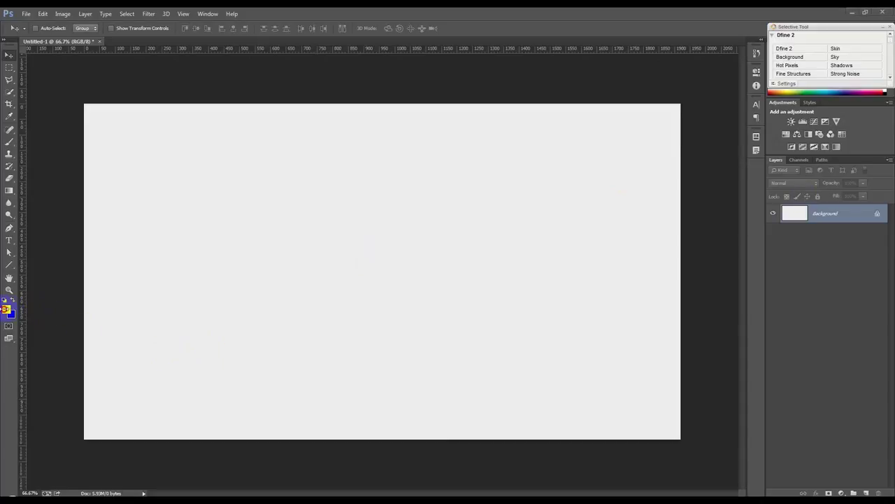
Refill the background with blue-grey #6C7A89
{"action": "left_click", "coordinate": [7, 308]}
{"action": "type", "text": "6C7A89"}
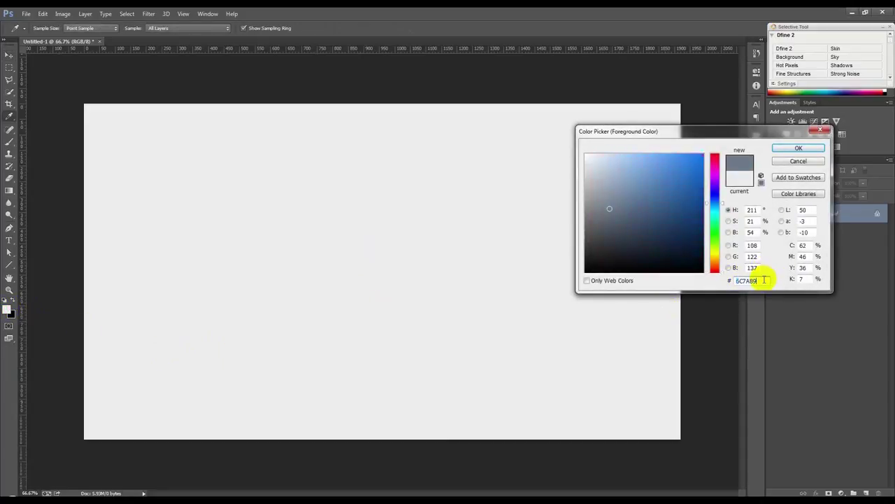
{"action": "left_click", "coordinate": [799, 147]}
{"action": "key", "text": "alt+BackSpace"}
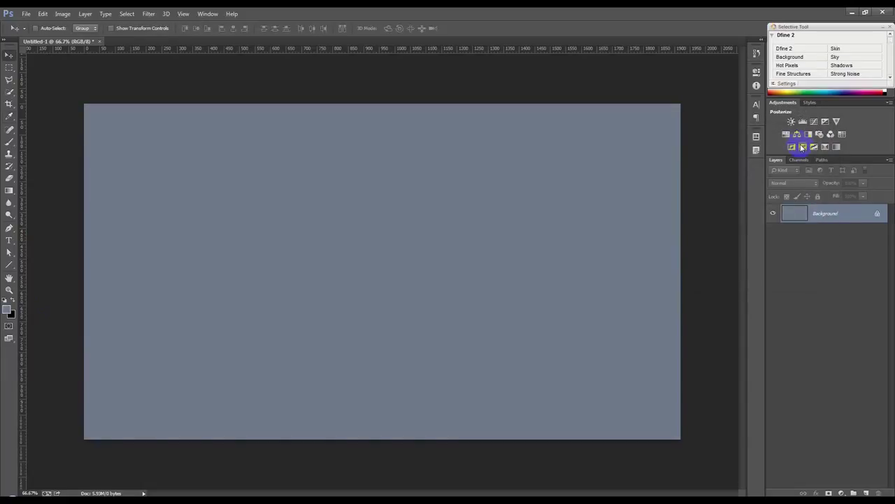
Open the logo files folder and drag the icon image onto the canvas
{"action": "left_click", "coordinate": [204, 281]}
{"action": "left_click", "coordinate": [324, 490]}
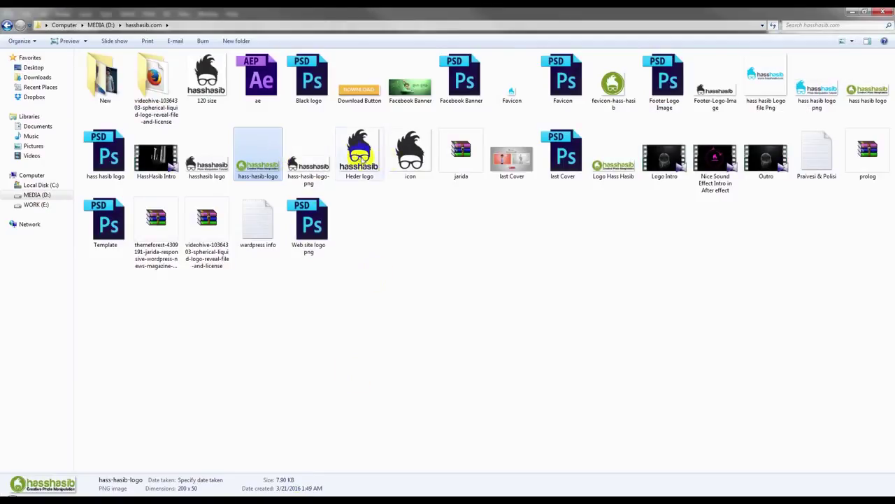
{"action": "left_click_drag", "start_coordinate": [410, 154], "coordinate": [340, 309]}
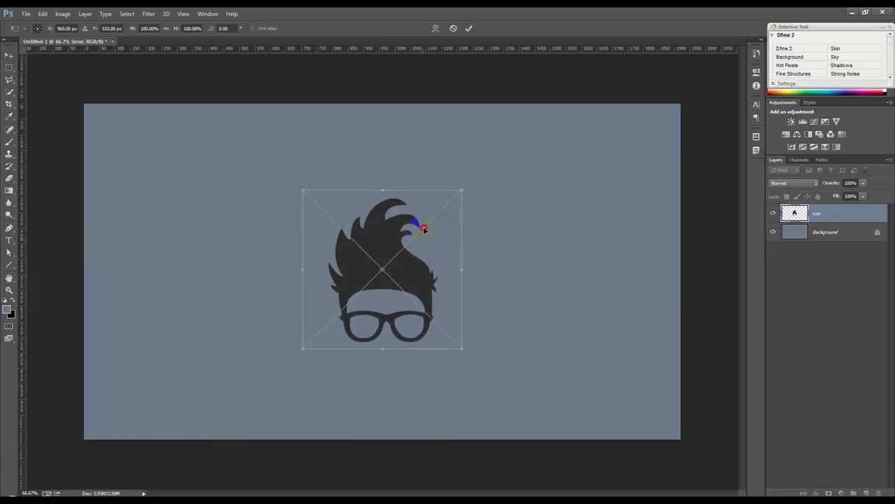
Scale the placed head icon to about two-thirds size and centre it on the canvas
{"action": "left_click_drag", "start_coordinate": [423, 237], "coordinate": [424, 220]}
{"action": "left_click_drag", "start_coordinate": [459, 182], "coordinate": [438, 204]}
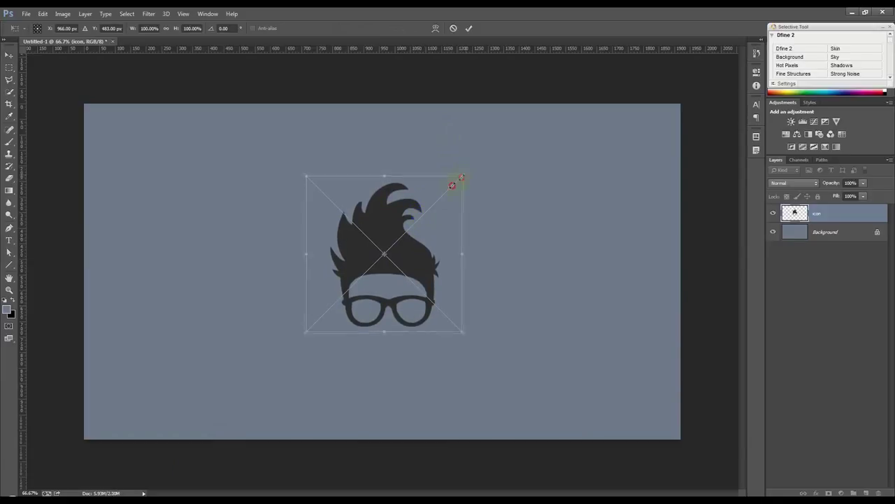
{"action": "left_click", "coordinate": [469, 28]}
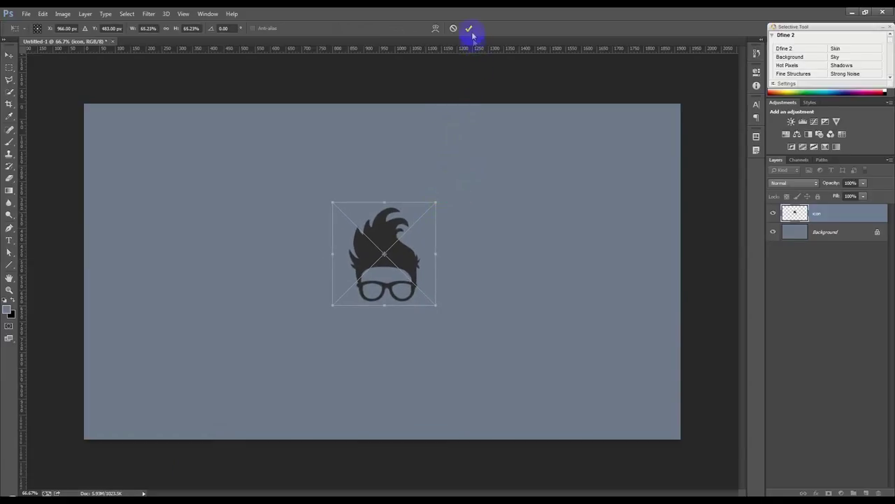
{"action": "left_click_drag", "start_coordinate": [444, 188], "coordinate": [442, 193]}
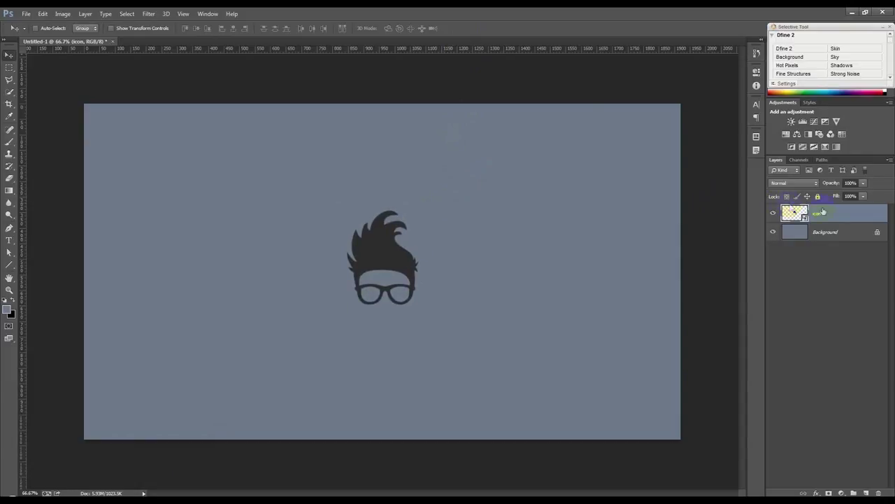
{"action": "double_click", "coordinate": [844, 214]}
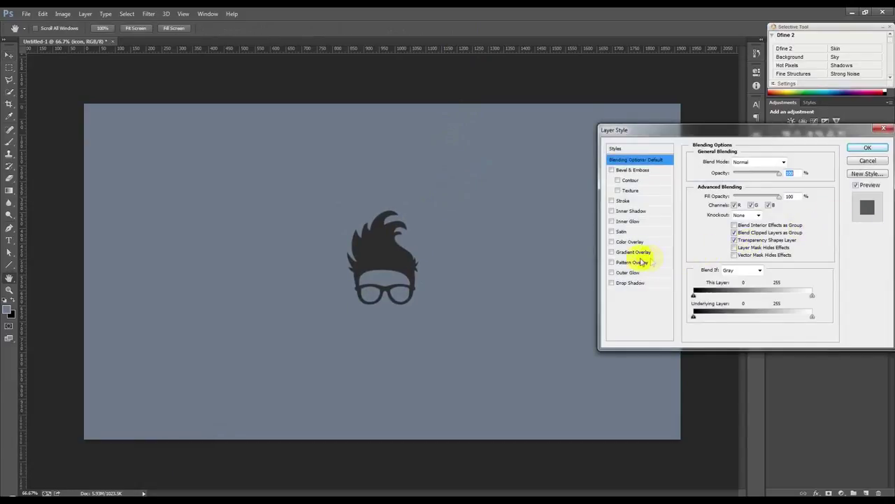
Give the icon layer a white #FFFFFF Color Overlay and nudge it into place
{"action": "left_click", "coordinate": [628, 242]}
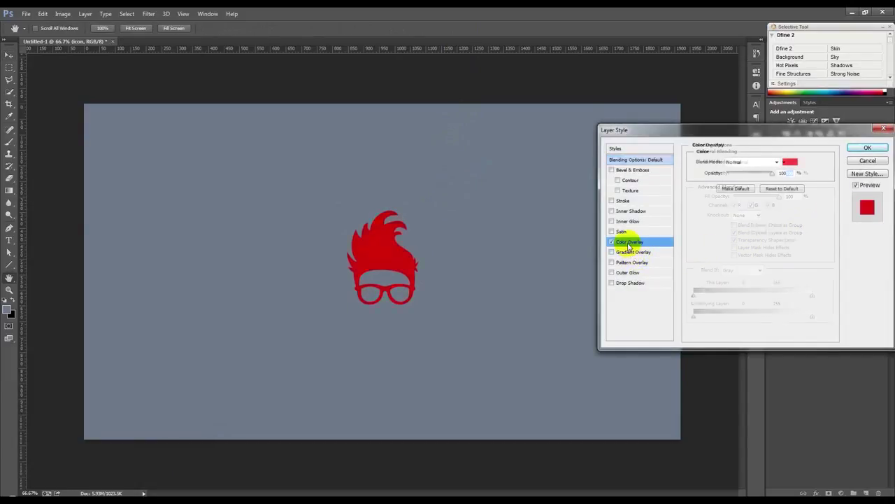
{"action": "left_click", "coordinate": [790, 161]}
{"action": "left_click_drag", "start_coordinate": [654, 231], "coordinate": [436, 96]}
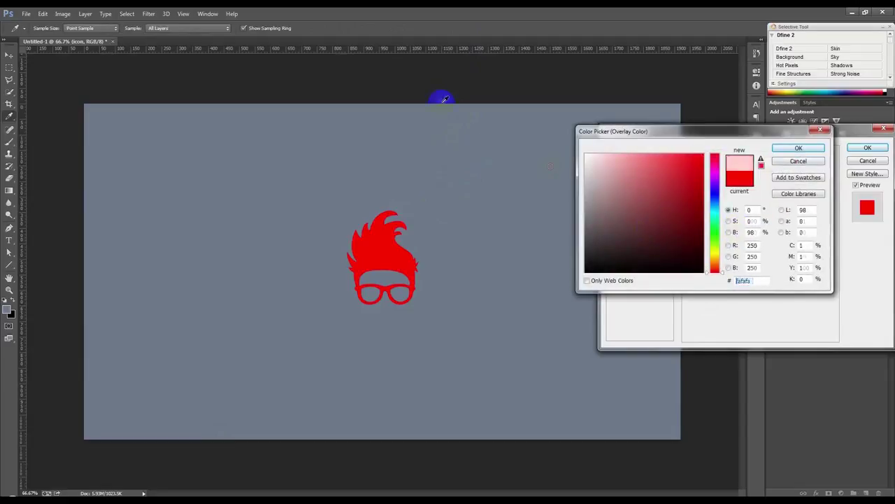
{"action": "left_click", "coordinate": [798, 148]}
{"action": "left_click", "coordinate": [859, 151]}
{"action": "key", "text": "v"}
{"action": "left_click_drag", "start_coordinate": [453, 279], "coordinate": [454, 281]}
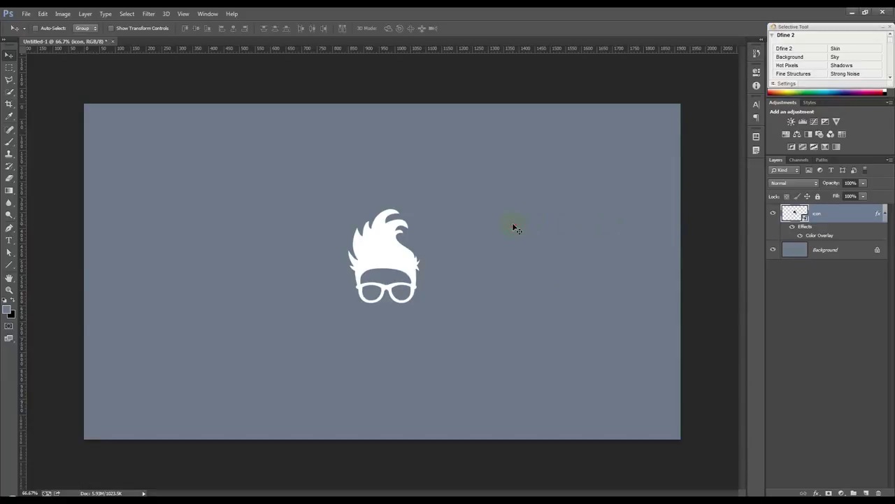
Set the foreground colour to red #CF000F
{"action": "left_click", "coordinate": [8, 306]}
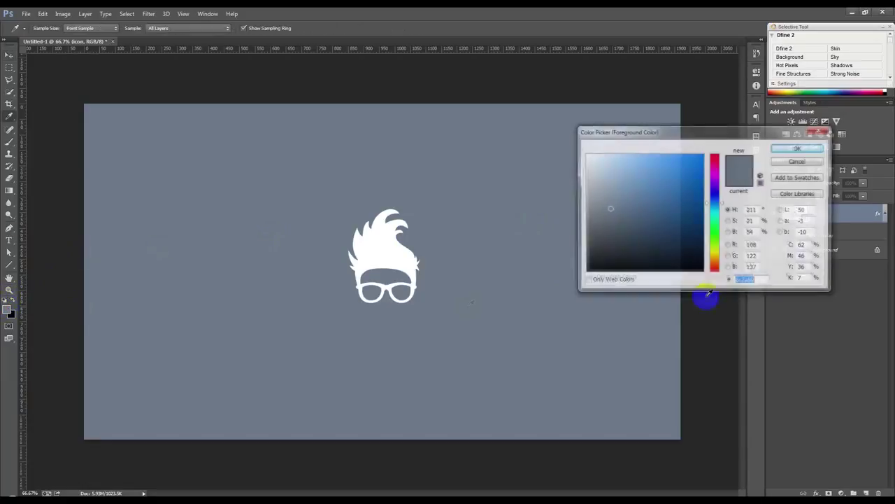
{"action": "right_click", "coordinate": [748, 281]}
{"action": "left_click", "coordinate": [774, 322]}
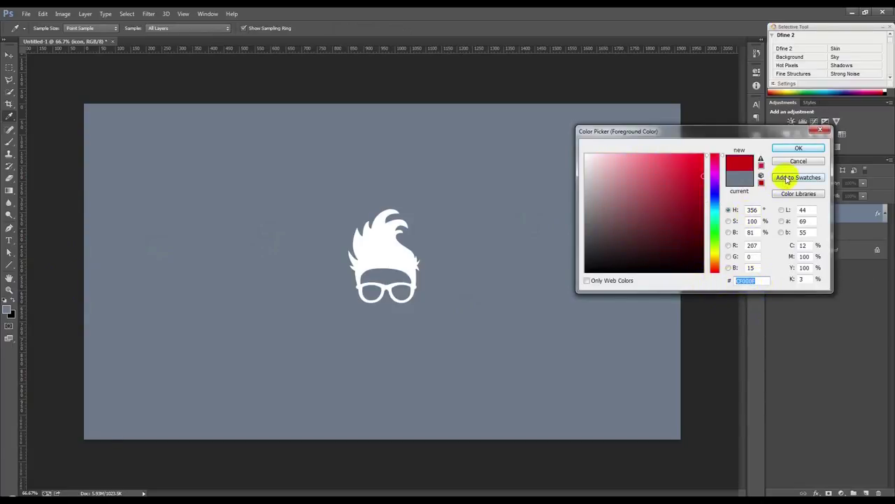
{"action": "left_click", "coordinate": [760, 280]}
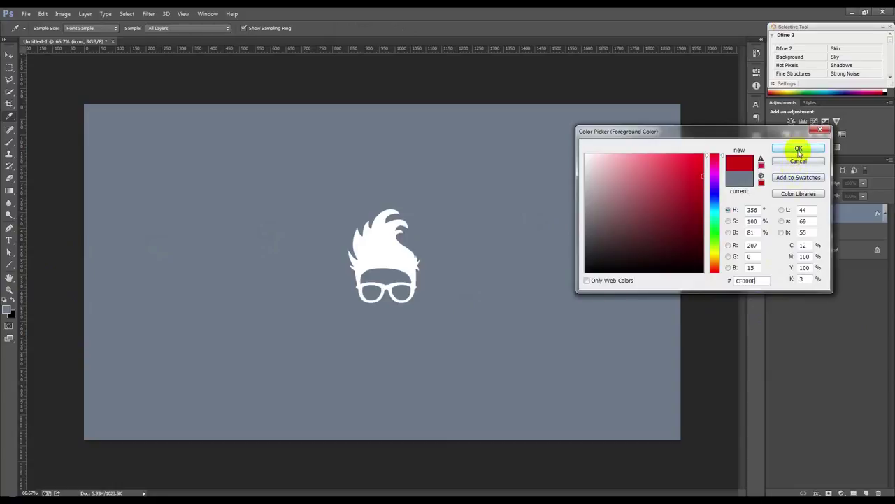
{"action": "left_click", "coordinate": [799, 149]}
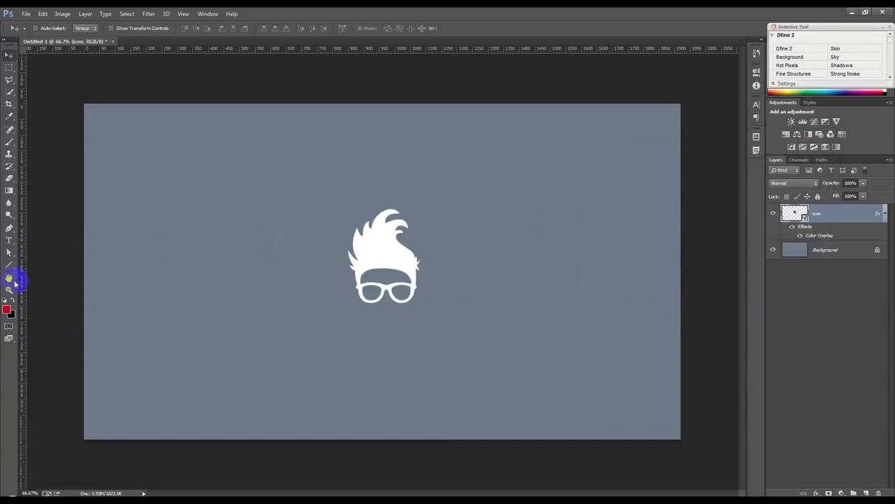
Draw a red circle with the Ellipse tool around the head and place it beneath the icon layer
{"action": "right_click", "coordinate": [9, 265]}
{"action": "left_click", "coordinate": [49, 282]}
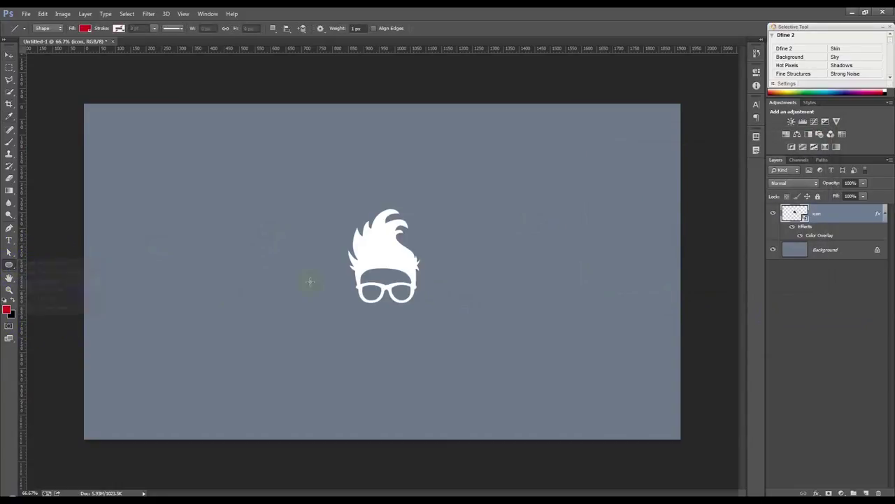
{"action": "left_click_drag", "start_coordinate": [310, 178], "coordinate": [486, 343]}
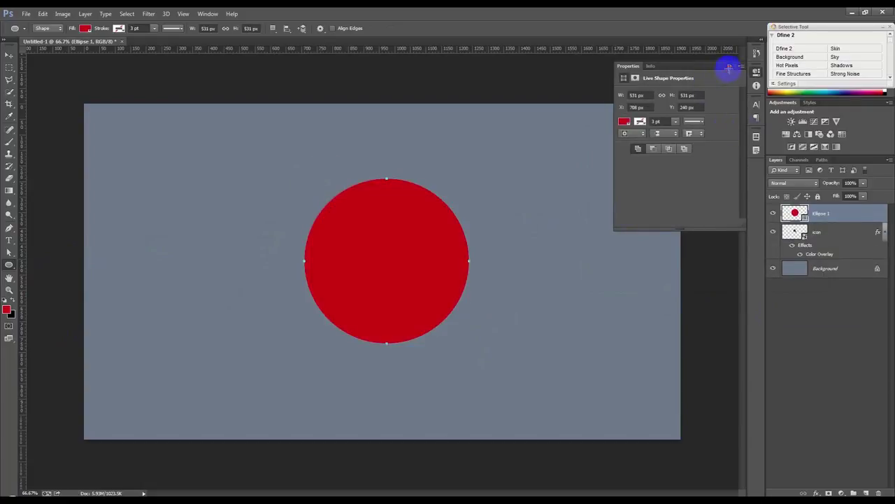
{"action": "left_click", "coordinate": [729, 68]}
{"action": "left_click_drag", "start_coordinate": [812, 214], "coordinate": [817, 258]}
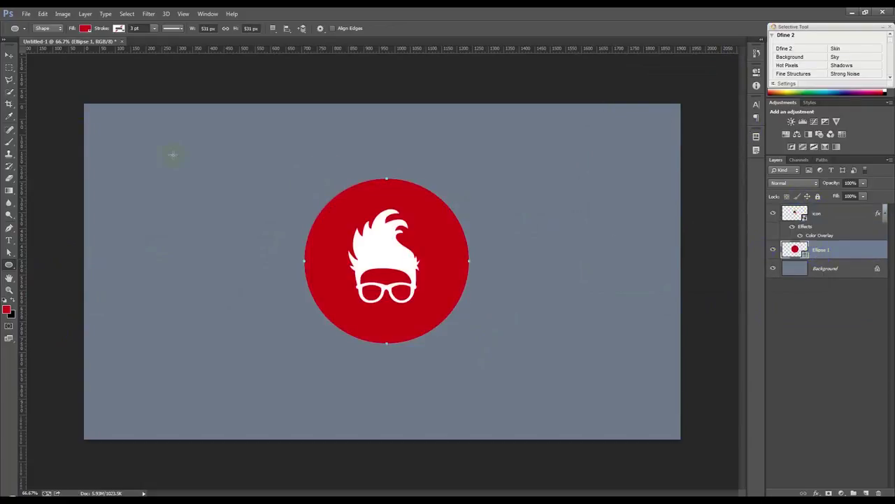
{"action": "left_click", "coordinate": [9, 56]}
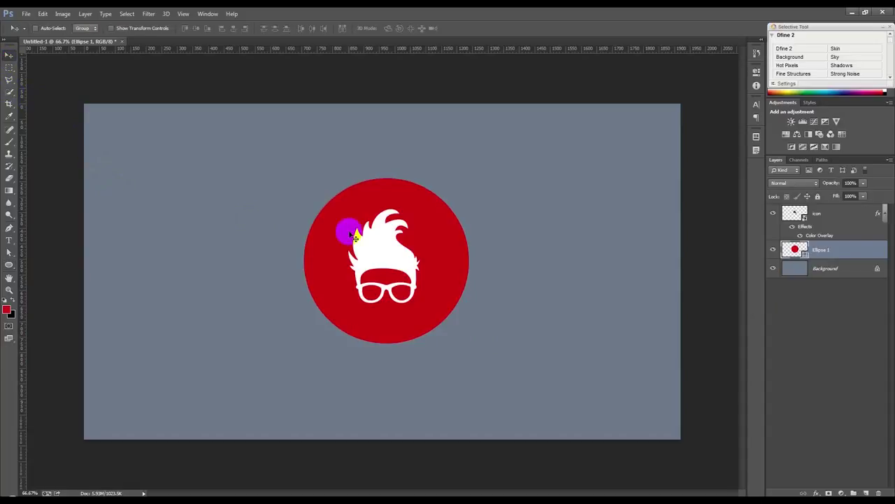
Centre the white head icon vertically and horizontally on the red circle's selection
{"action": "scroll", "coordinate": [454, 234], "scroll_direction": "up", "scroll_amount": 2}
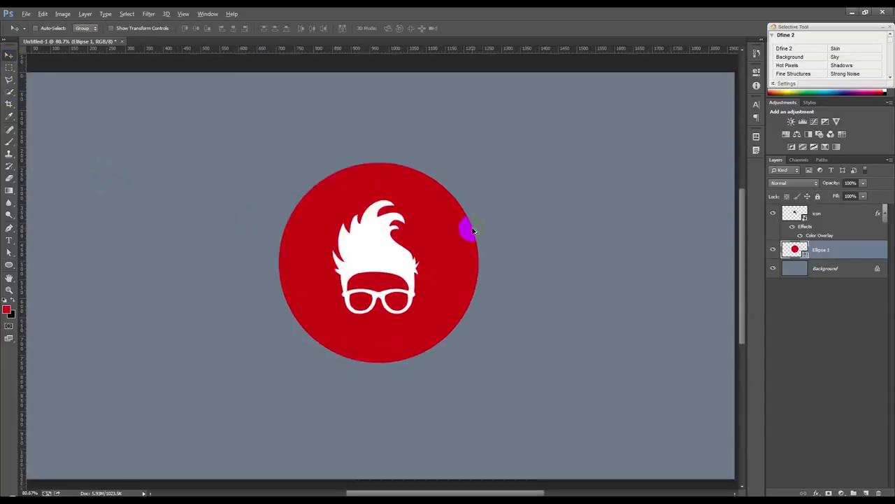
{"action": "scroll", "coordinate": [451, 242], "scroll_direction": "up", "scroll_amount": 1}
{"action": "scroll", "coordinate": [448, 238], "scroll_direction": "up", "scroll_amount": 1}
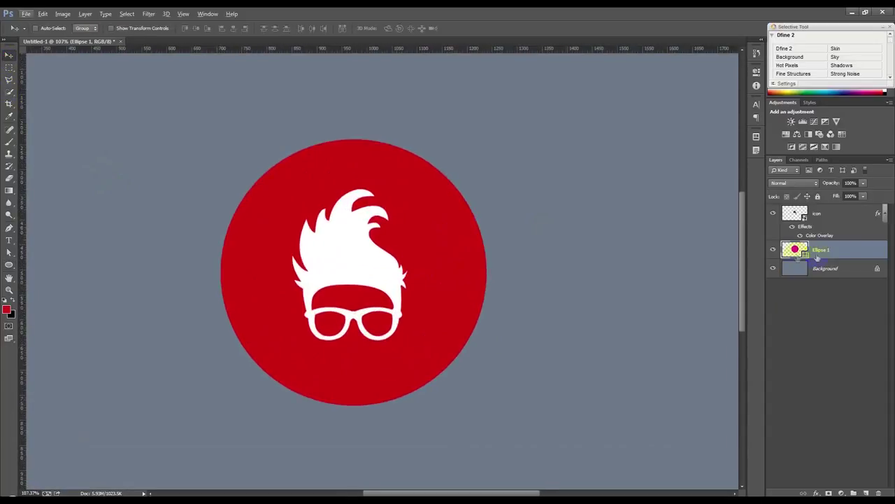
{"action": "left_click", "coordinate": [824, 216]}
{"action": "left_click", "coordinate": [882, 214]}
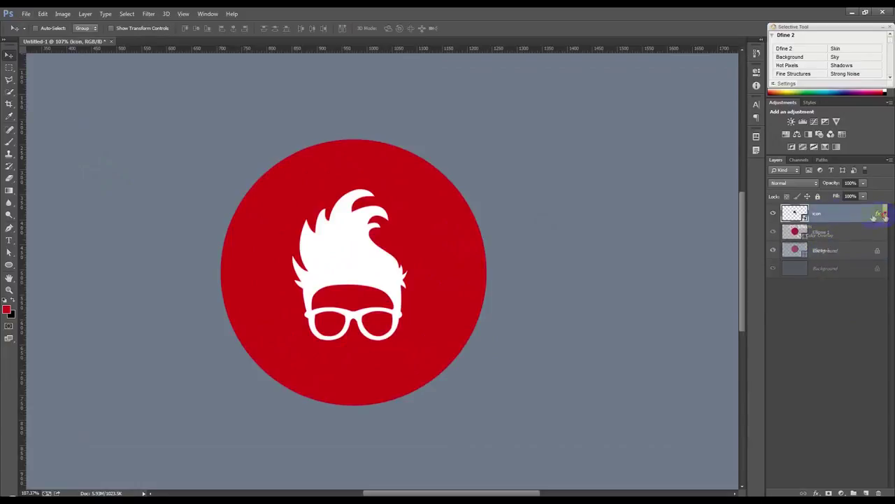
{"action": "left_click", "coordinate": [796, 233], "text": "ctrl"}
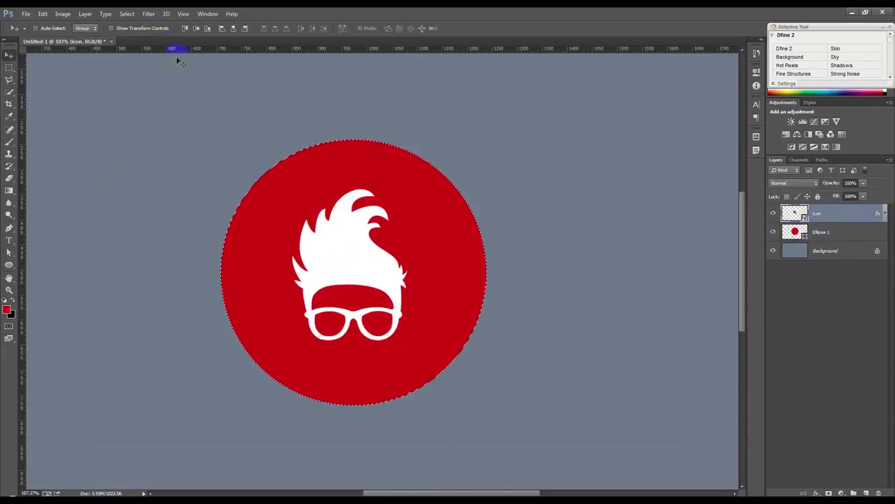
{"action": "left_click", "coordinate": [196, 28]}
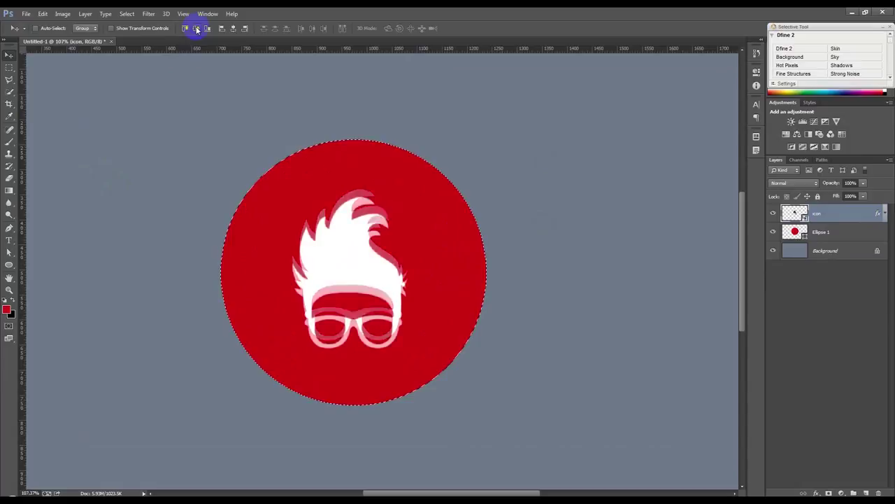
{"action": "left_click", "coordinate": [233, 29]}
{"action": "key", "text": "ctrl+d"}
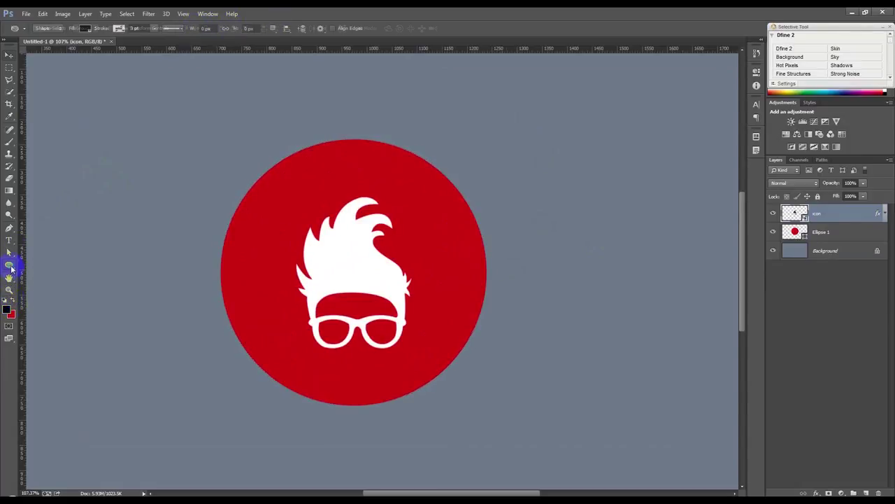
Draw a black rectangle across the circle and rotate it about 31°
{"action": "left_click_drag", "start_coordinate": [10, 264], "coordinate": [56, 263]}
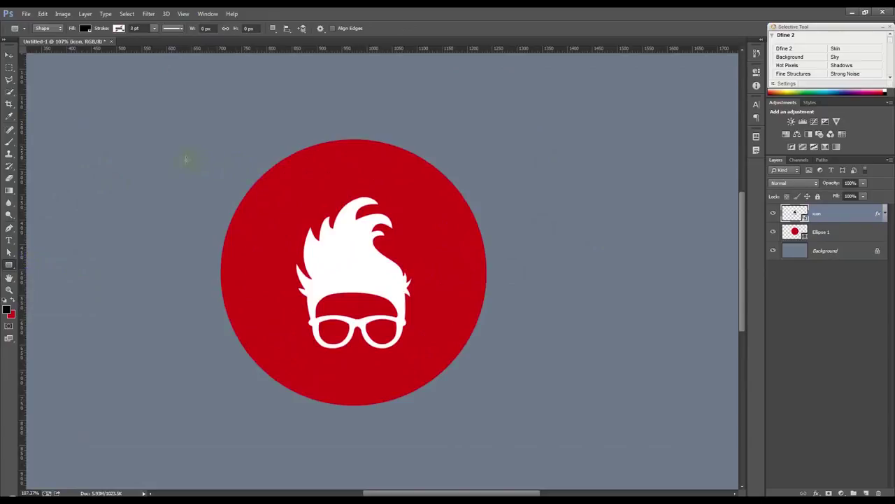
{"action": "mouse_move", "coordinate": [179, 198]}
{"action": "left_mouse_down"}
{"action": "mouse_move", "coordinate": [525, 312]}
{"action": "mouse_move", "coordinate": [534, 348]}
{"action": "left_mouse_up"}
{"action": "key", "text": "ctrl+t"}
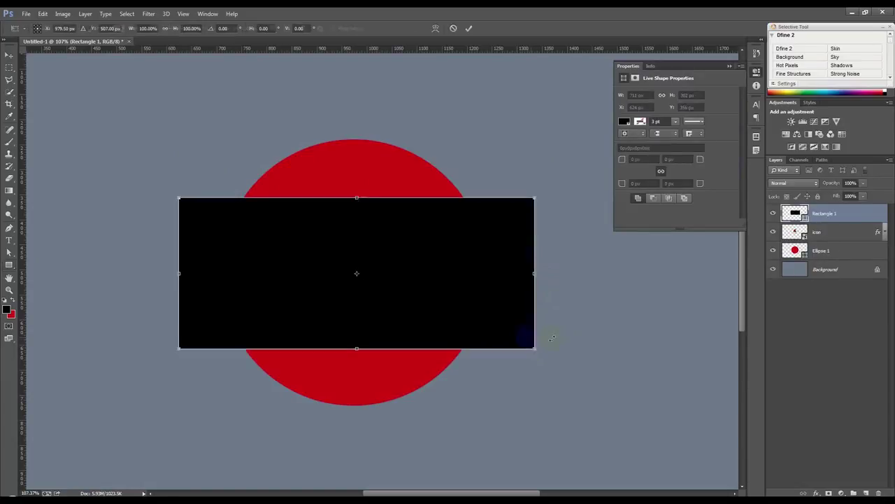
{"action": "left_click_drag", "start_coordinate": [614, 312], "coordinate": [592, 443]}
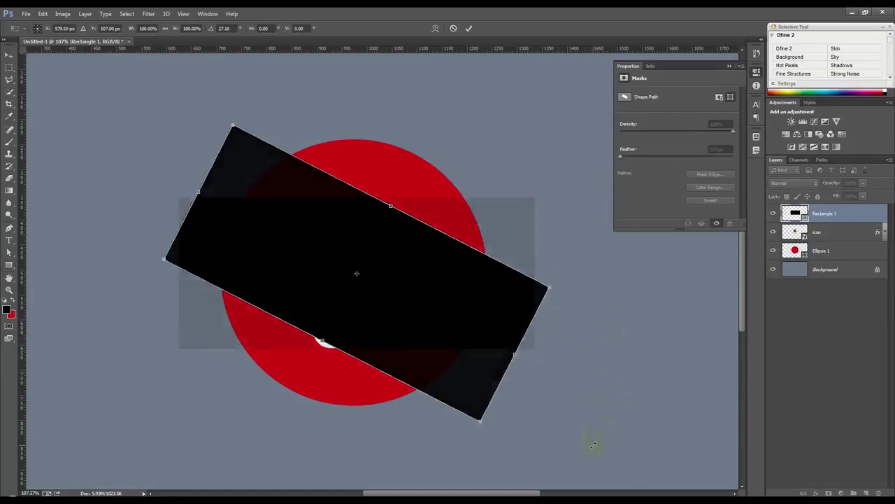
{"action": "left_click_drag", "start_coordinate": [569, 234], "coordinate": [578, 256]}
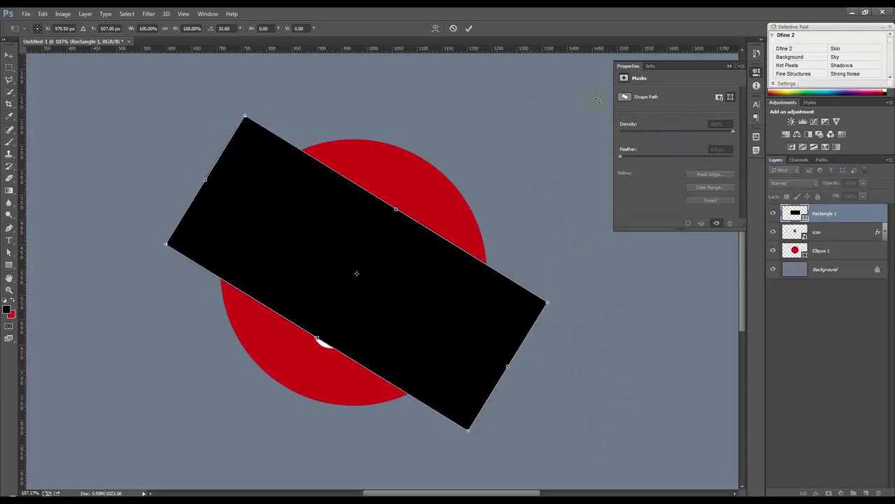
{"action": "left_click", "coordinate": [470, 29]}
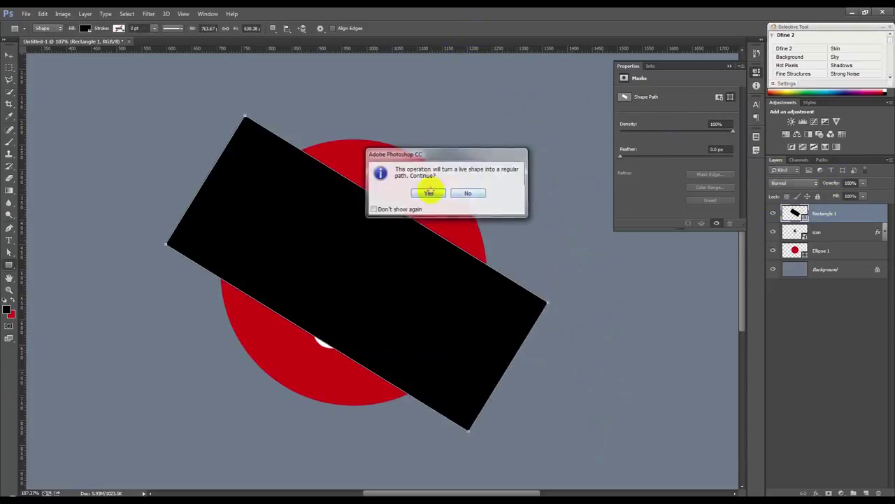
Convert the rectangle to a path, move the icon above Rectangle 1, and nudge the band down
{"action": "left_click", "coordinate": [425, 193]}
{"action": "left_click_drag", "start_coordinate": [817, 231], "coordinate": [818, 212]}
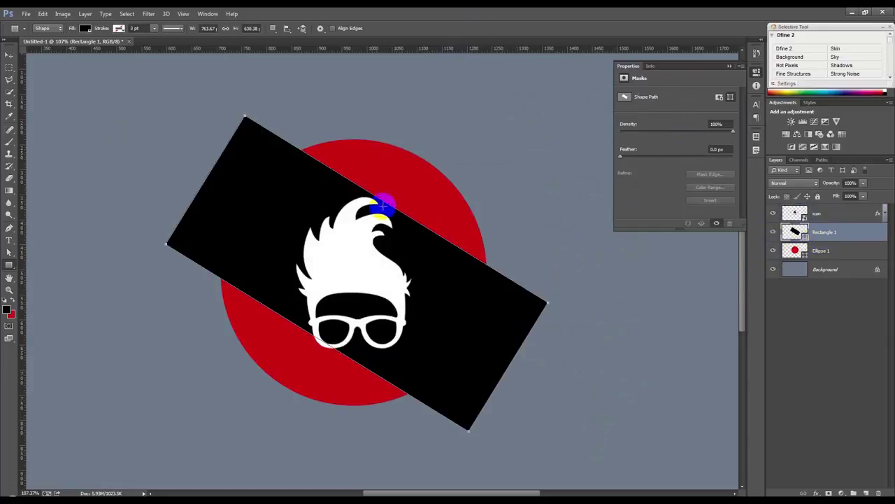
{"action": "left_click", "coordinate": [9, 55]}
{"action": "left_click_drag", "start_coordinate": [430, 223], "coordinate": [433, 232]}
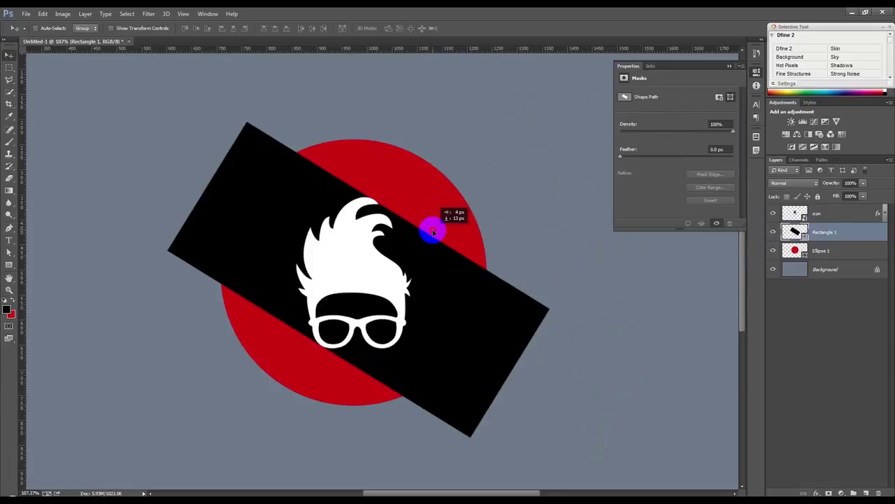
{"action": "scroll", "coordinate": [399, 244], "scroll_direction": "up", "scroll_amount": 5}
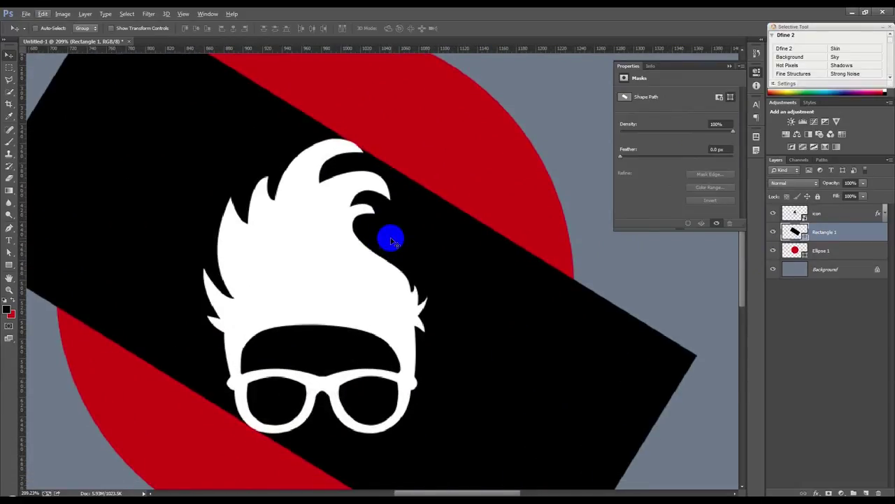
{"action": "key", "text": "ctrl+1"}
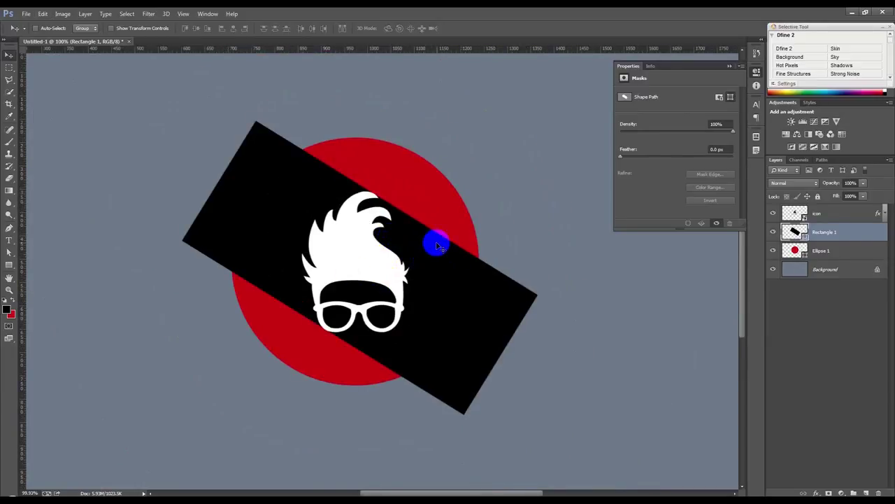
Rotate the black band about 9° more and scale it to roughly 96%
{"action": "key", "text": "ctrl+t"}
{"action": "mouse_move", "coordinate": [581, 260]}
{"action": "left_mouse_down"}
{"action": "mouse_move", "coordinate": [611, 308]}
{"action": "mouse_move", "coordinate": [591, 266]}
{"action": "left_mouse_up"}
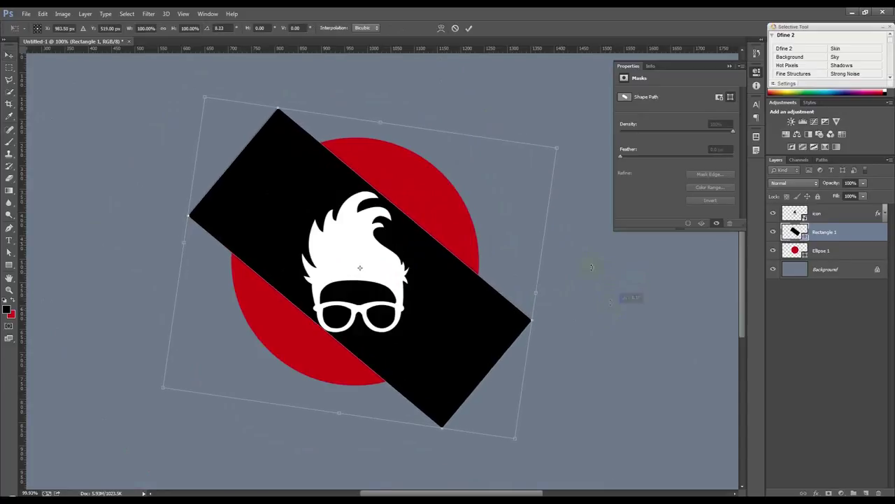
{"action": "left_click_drag", "start_coordinate": [557, 149], "coordinate": [552, 154]}
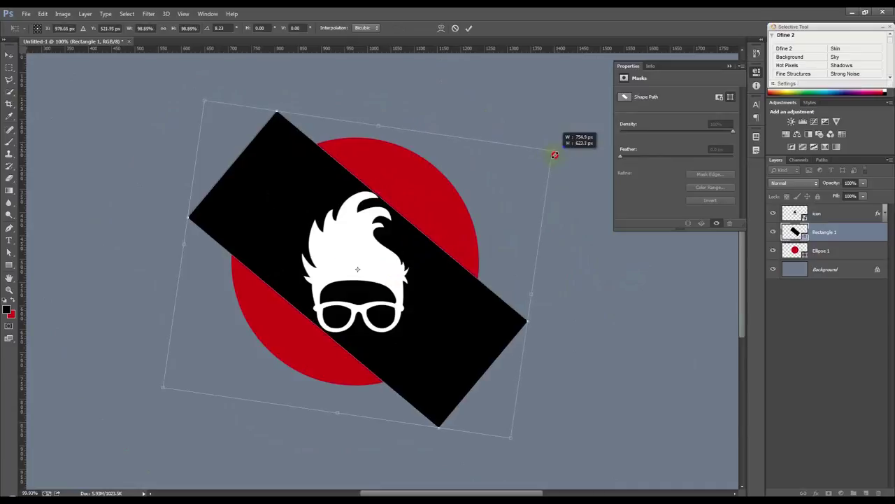
{"action": "left_click_drag", "start_coordinate": [580, 220], "coordinate": [583, 231]}
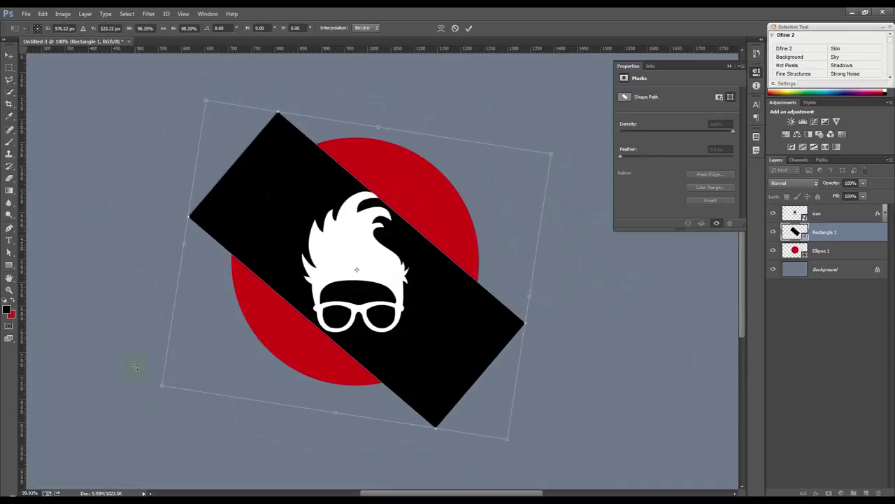
{"action": "left_click_drag", "start_coordinate": [159, 387], "coordinate": [167, 386]}
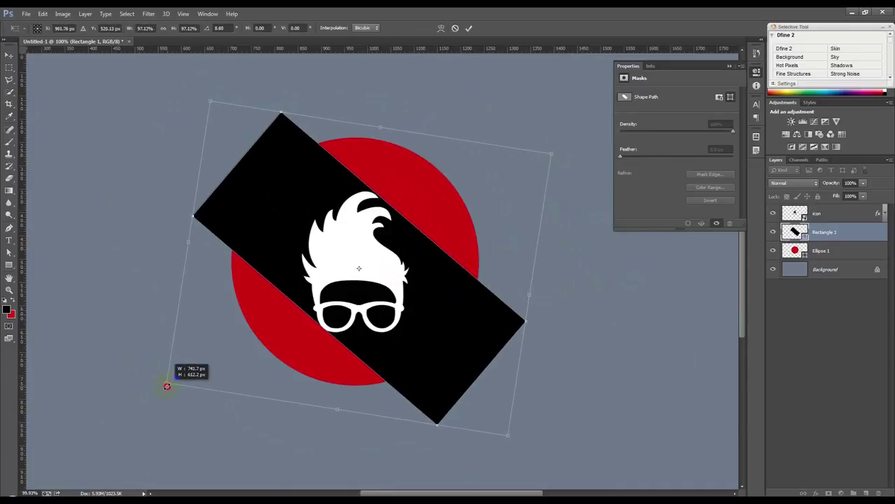
{"action": "left_click_drag", "start_coordinate": [555, 152], "coordinate": [551, 154]}
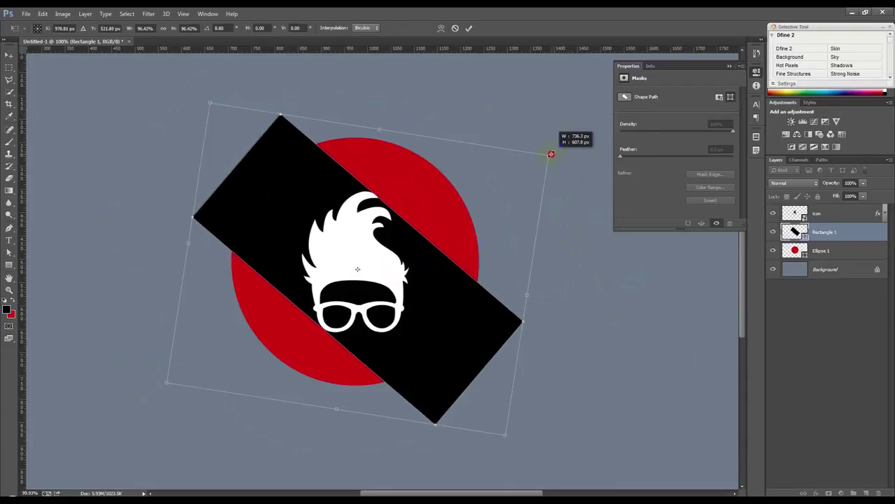
{"action": "scroll", "coordinate": [377, 201], "scroll_direction": "up", "scroll_amount": 3}
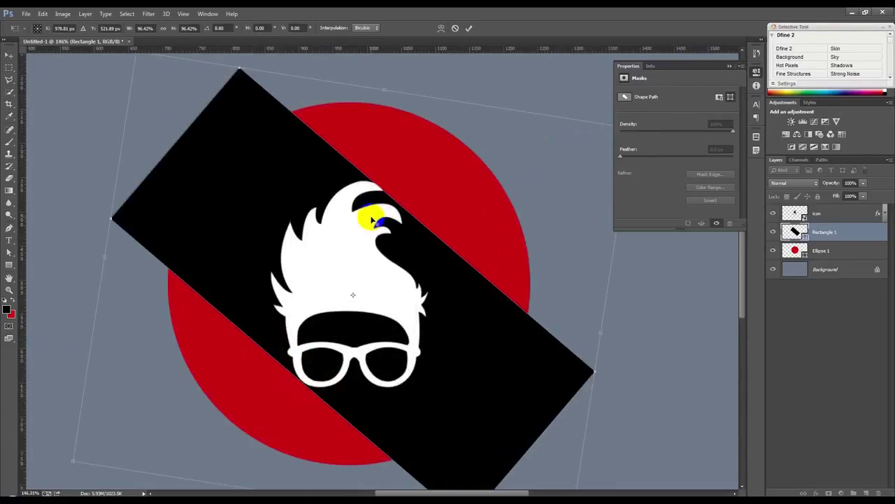
{"action": "scroll", "coordinate": [371, 202], "scroll_direction": "down", "scroll_amount": 1}
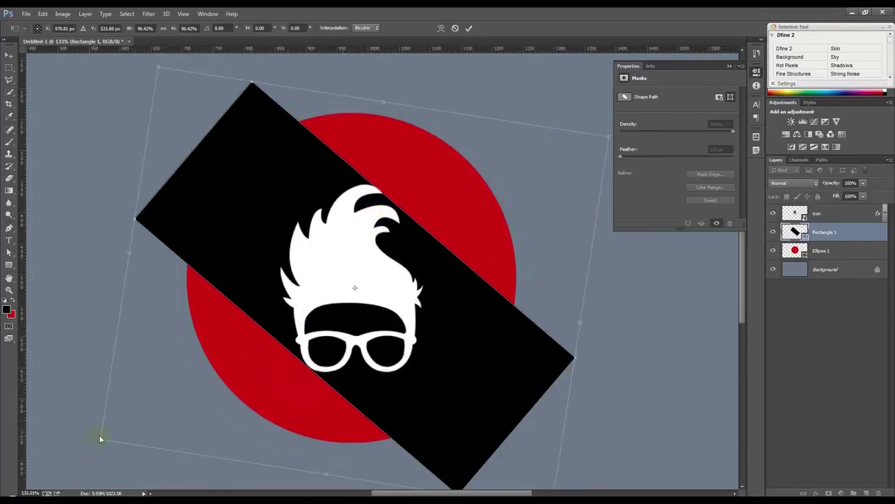
{"action": "left_click_drag", "start_coordinate": [101, 438], "coordinate": [103, 438]}
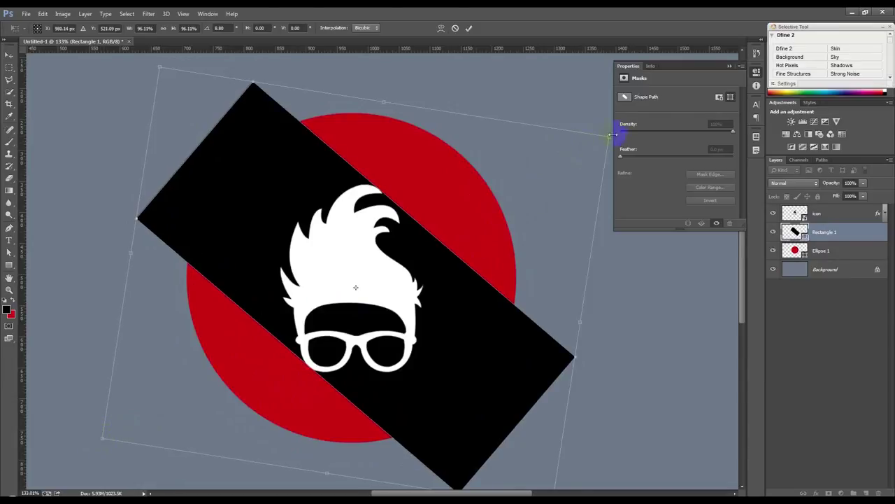
{"action": "left_click_drag", "start_coordinate": [610, 135], "coordinate": [610, 136]}
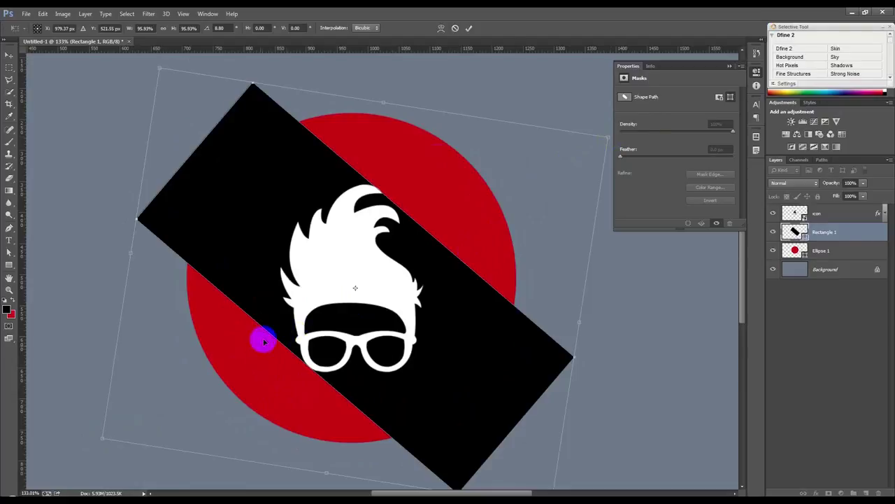
{"action": "left_click", "coordinate": [472, 28]}
Add an empty layer mask to the Rectangle 1 layer
{"action": "scroll", "coordinate": [303, 371], "scroll_direction": "up", "scroll_amount": 3}
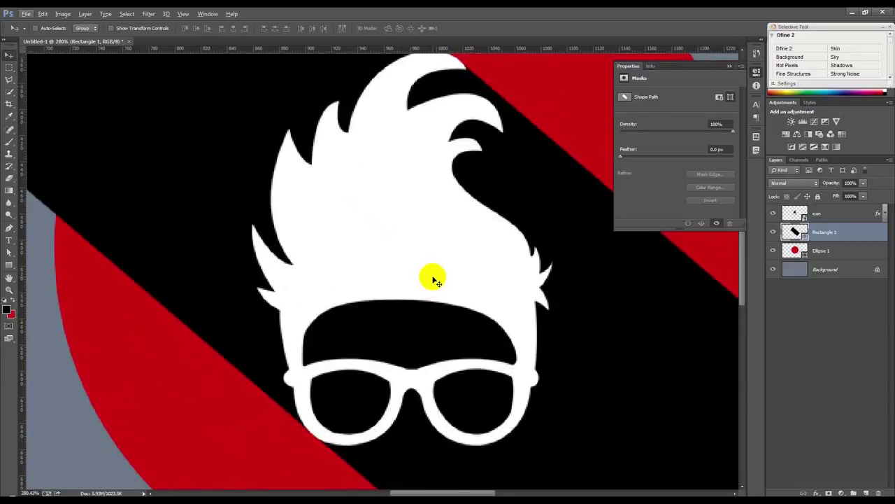
{"action": "scroll", "coordinate": [433, 279], "scroll_direction": "up", "scroll_amount": 1}
{"action": "scroll", "coordinate": [432, 278], "scroll_direction": "down", "scroll_amount": 3}
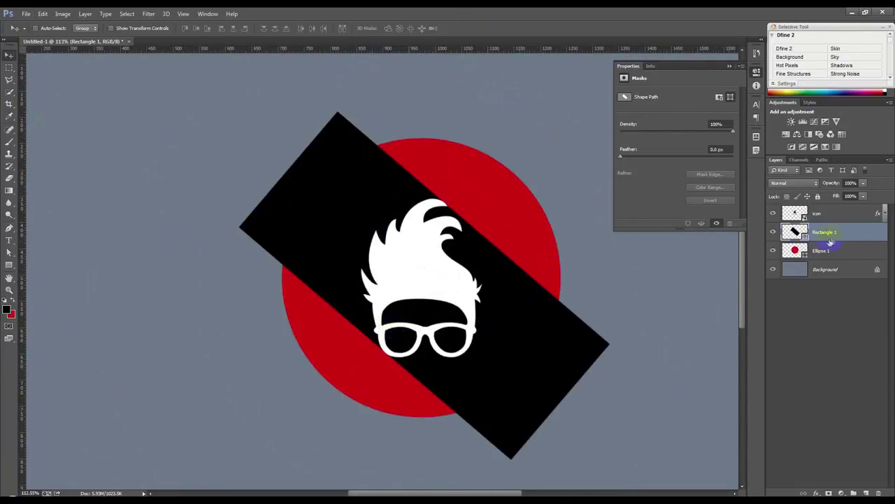
{"action": "left_click", "coordinate": [829, 491]}
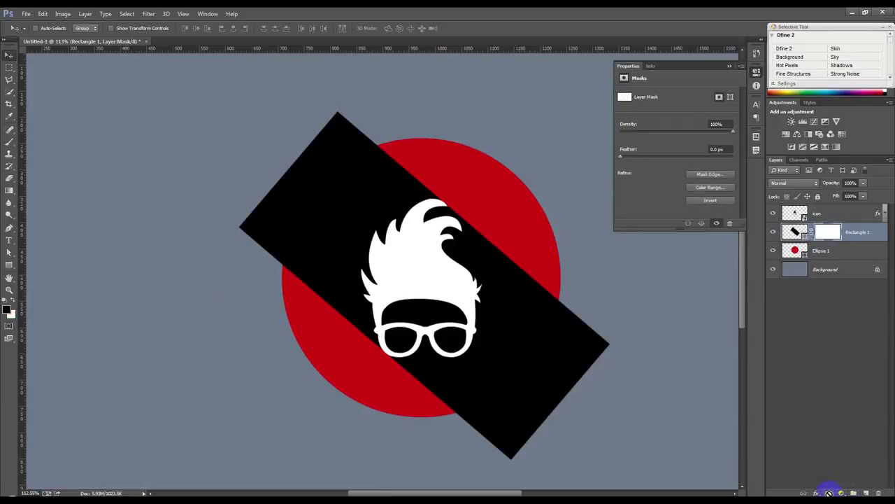
With a soft 80 px black brush, mask out the band's top-left tip and the area beside the hair
{"action": "left_click", "coordinate": [12, 143]}
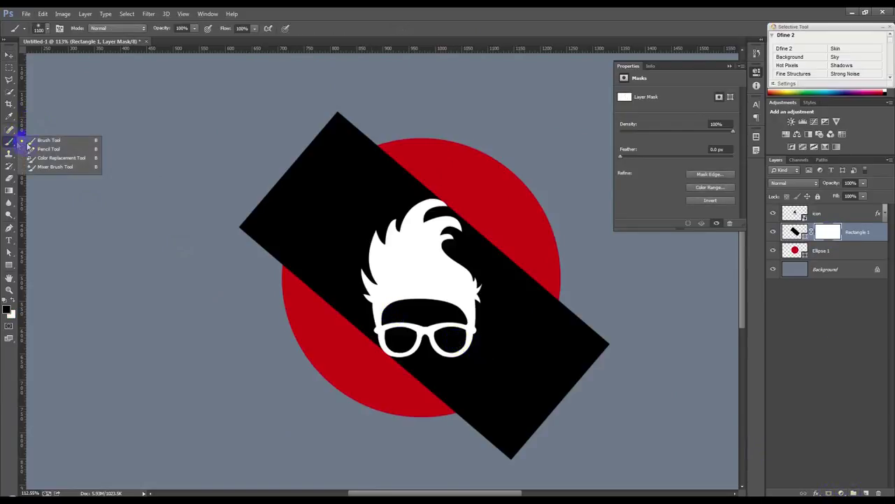
{"action": "left_click", "coordinate": [32, 142]}
{"action": "right_click", "coordinate": [309, 162]}
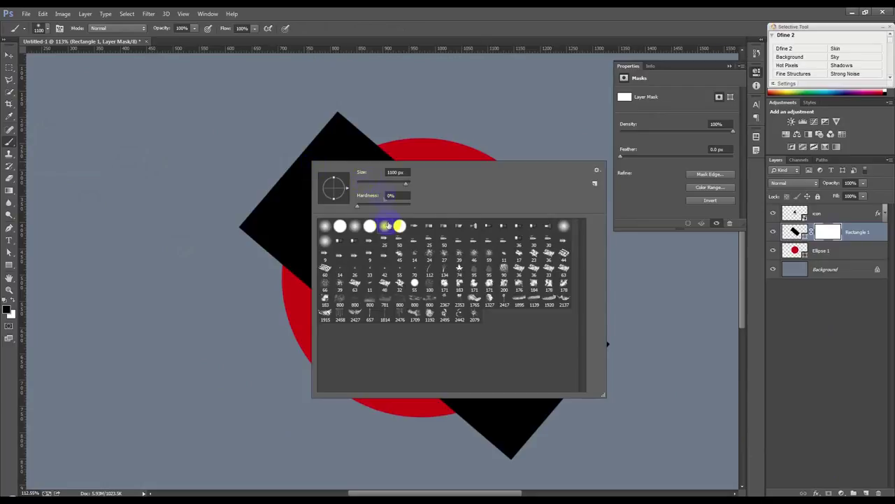
{"action": "mouse_move", "coordinate": [380, 185]}
{"action": "left_mouse_down"}
{"action": "mouse_move", "coordinate": [349, 124]}
{"action": "mouse_move", "coordinate": [314, 136]}
{"action": "mouse_move", "coordinate": [256, 210]}
{"action": "mouse_move", "coordinate": [305, 203]}
{"action": "mouse_move", "coordinate": [370, 140]}
{"action": "mouse_move", "coordinate": [357, 160]}
{"action": "mouse_move", "coordinate": [444, 180]}
{"action": "mouse_move", "coordinate": [399, 189]}
{"action": "mouse_move", "coordinate": [389, 218]}
{"action": "left_mouse_up"}
{"action": "left_click_drag", "start_coordinate": [361, 260], "coordinate": [364, 359]}
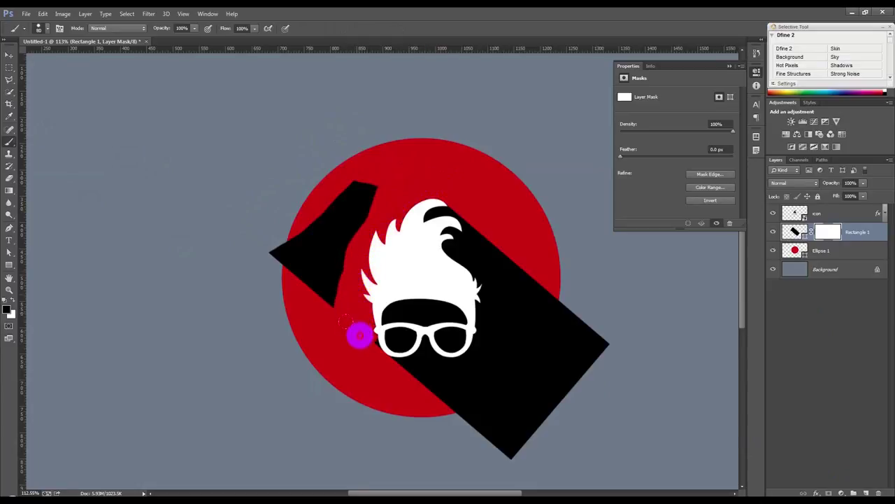
{"action": "mouse_move", "coordinate": [365, 358]}
{"action": "left_mouse_down"}
{"action": "mouse_move", "coordinate": [336, 340]}
{"action": "mouse_move", "coordinate": [364, 190]}
{"action": "mouse_move", "coordinate": [291, 248]}
{"action": "mouse_move", "coordinate": [317, 267]}
{"action": "left_mouse_up"}
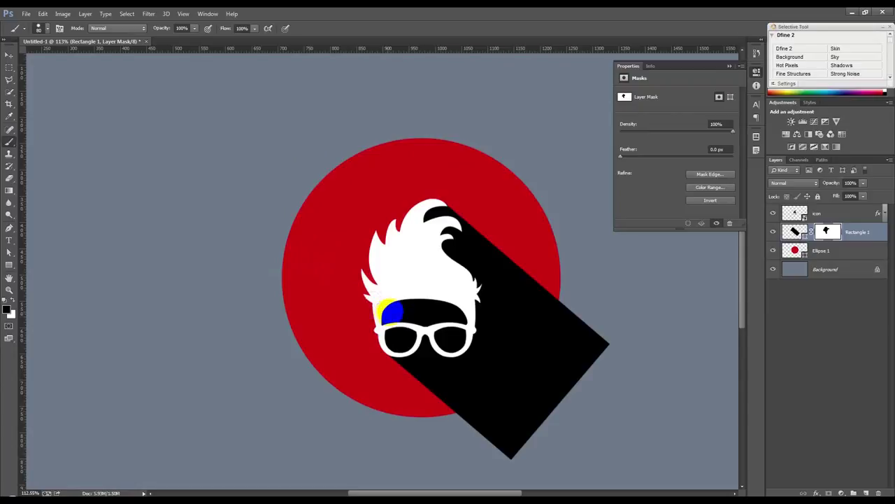
Mask the band to reveal red across the forehead and inside both glasses lenses
{"action": "mouse_move", "coordinate": [395, 312]}
{"action": "left_mouse_down"}
{"action": "mouse_move", "coordinate": [455, 314]}
{"action": "mouse_move", "coordinate": [450, 334]}
{"action": "left_mouse_up"}
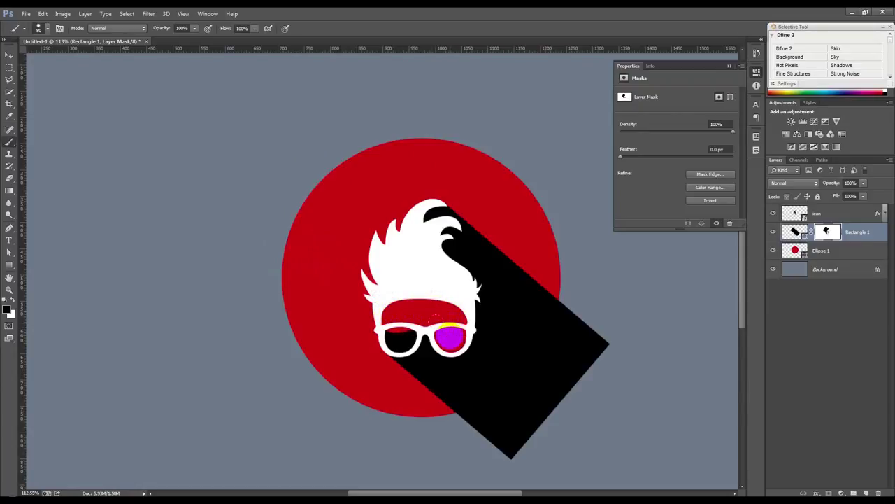
{"action": "mouse_move", "coordinate": [451, 335]}
{"action": "left_mouse_down"}
{"action": "mouse_move", "coordinate": [436, 311]}
{"action": "mouse_move", "coordinate": [398, 314]}
{"action": "mouse_move", "coordinate": [398, 331]}
{"action": "left_mouse_up"}
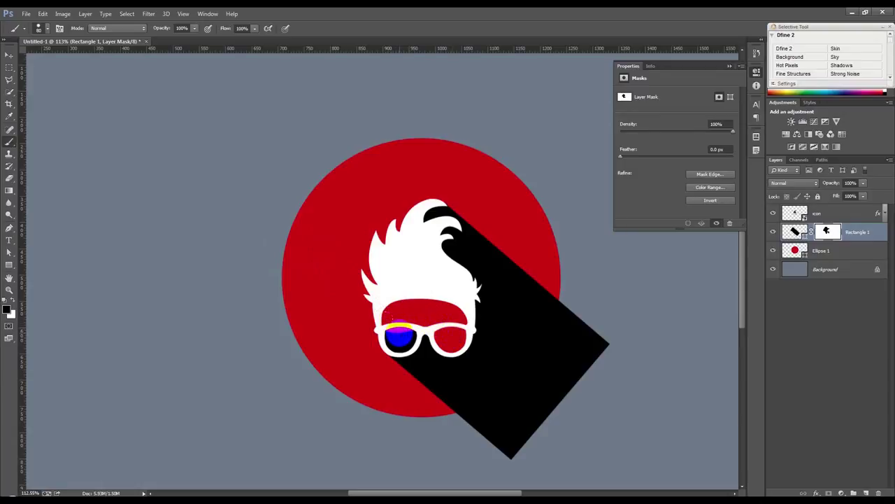
{"action": "left_click", "coordinate": [399, 335]}
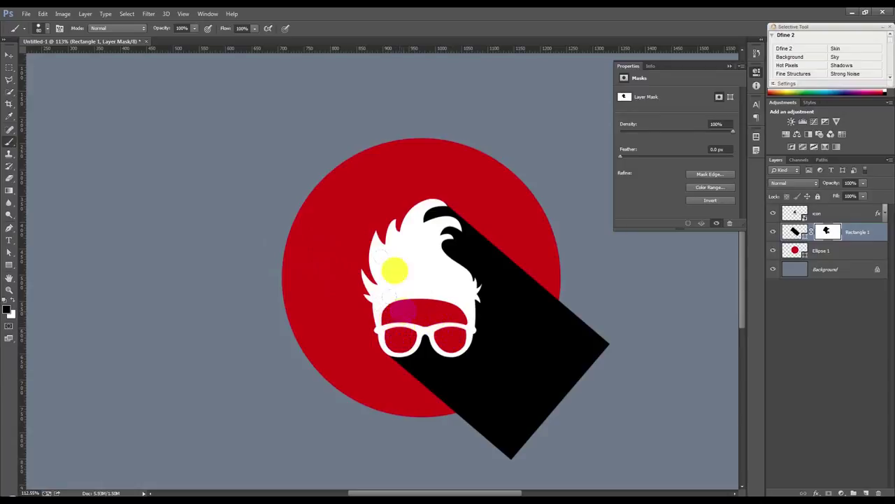
{"action": "left_click", "coordinate": [9, 54]}
{"action": "left_click", "coordinate": [823, 236]}
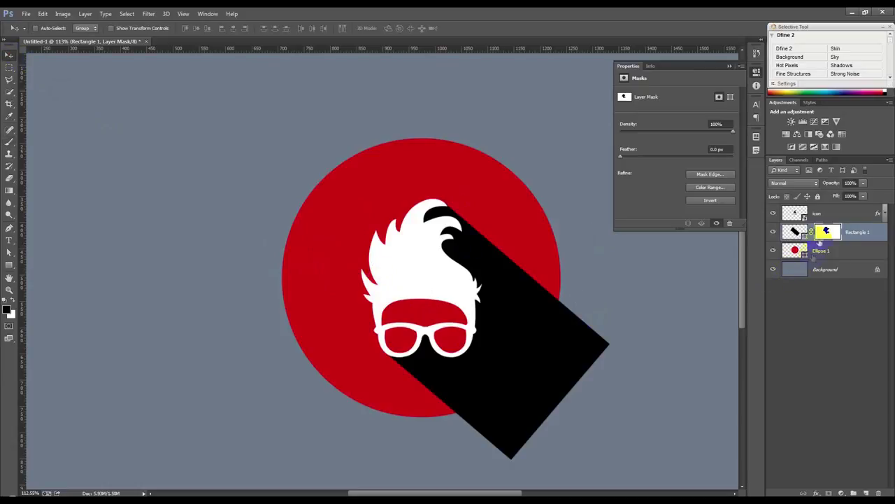
Clip the Rectangle 1 shadow layer to the red circle as a clipping mask
{"action": "right_click", "coordinate": [865, 231]}
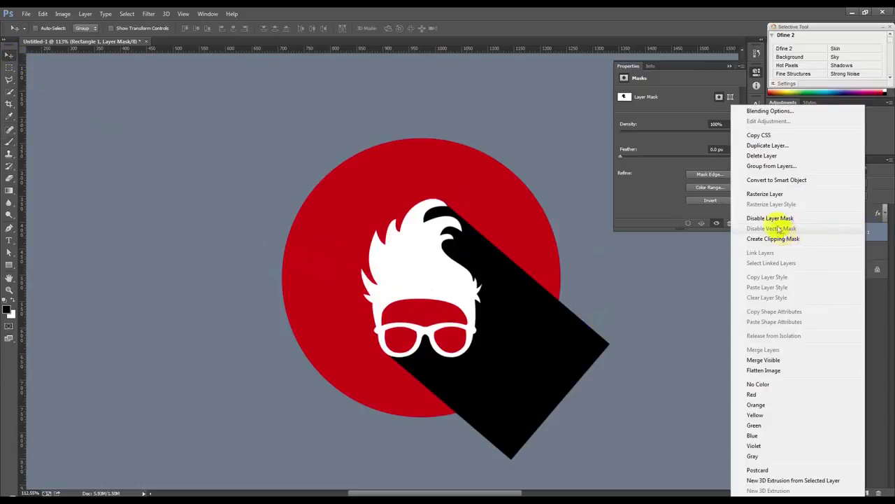
{"action": "left_click", "coordinate": [771, 239]}
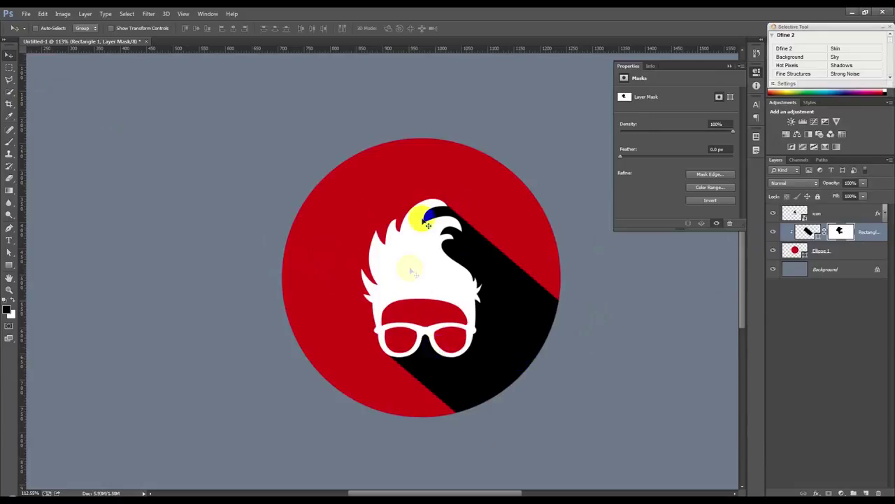
{"action": "left_click", "coordinate": [730, 68]}
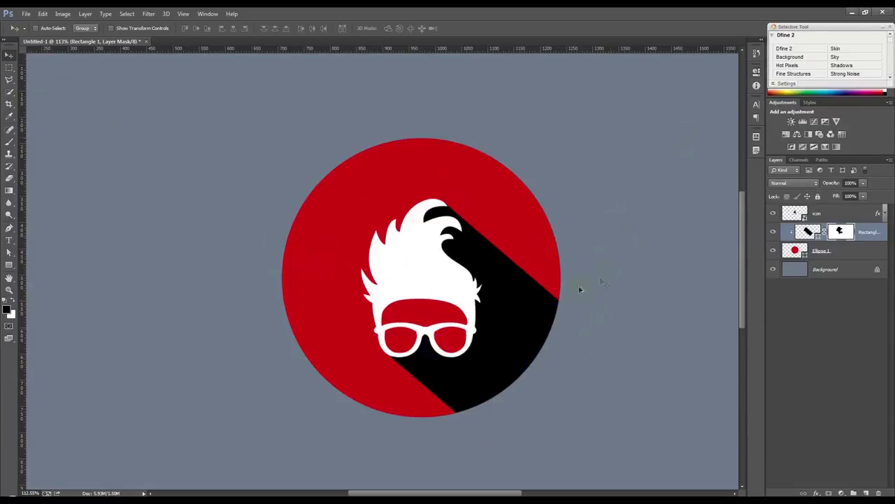
{"action": "scroll", "coordinate": [550, 290], "scroll_direction": "up", "scroll_amount": 5}
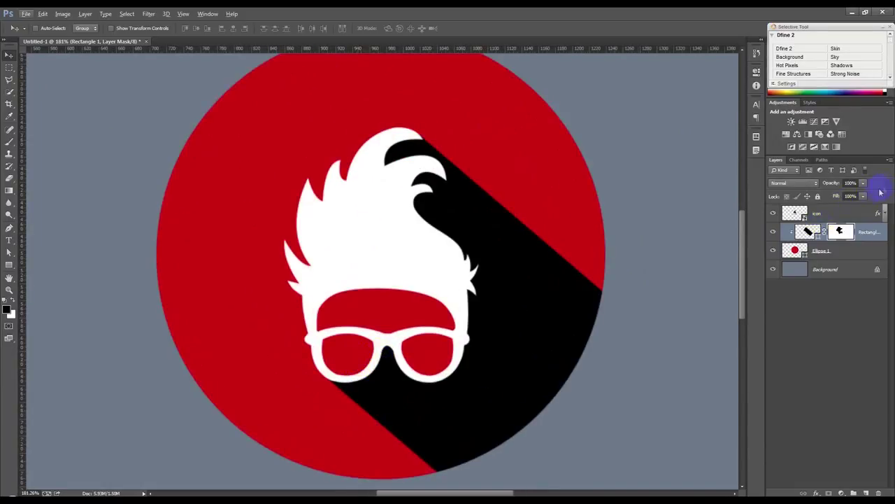
Lower Rectangle 1's fill to 1% and open its layer style from the thumbnail, not the mask
{"action": "left_click", "coordinate": [850, 195]}
{"action": "type", "text": "1"}
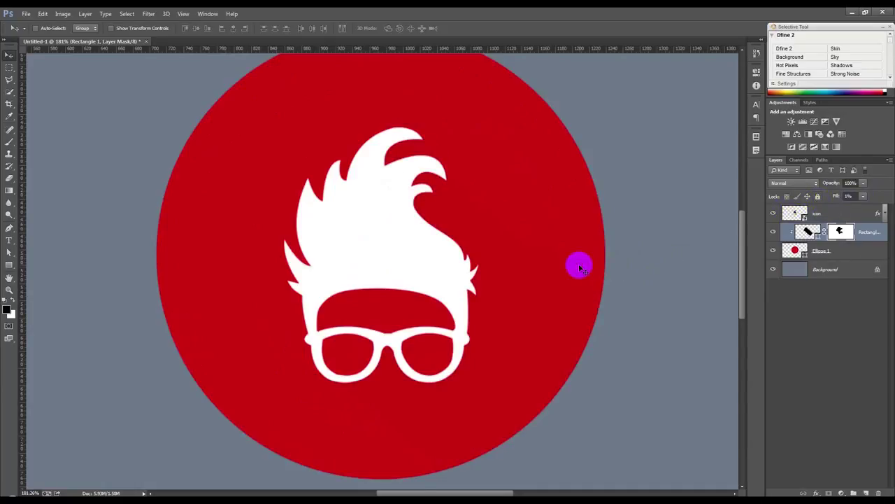
{"action": "left_click", "coordinate": [839, 231]}
{"action": "left_click", "coordinate": [872, 231]}
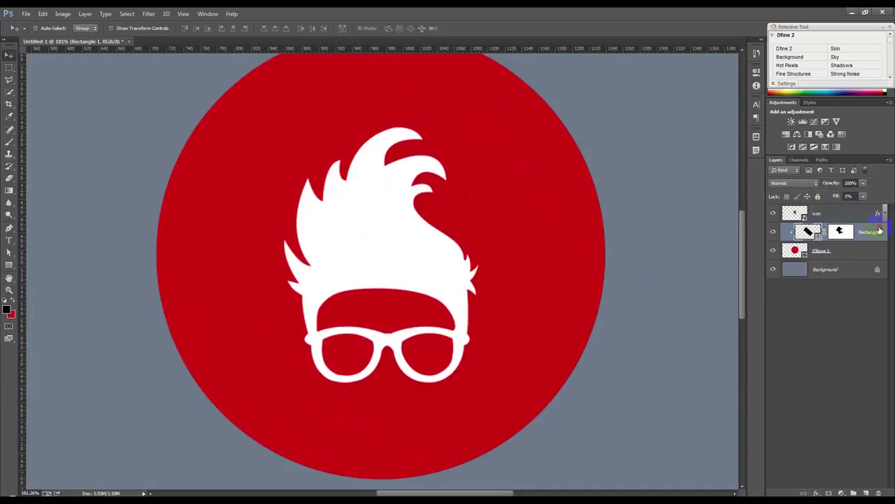
{"action": "double_click", "coordinate": [884, 235]}
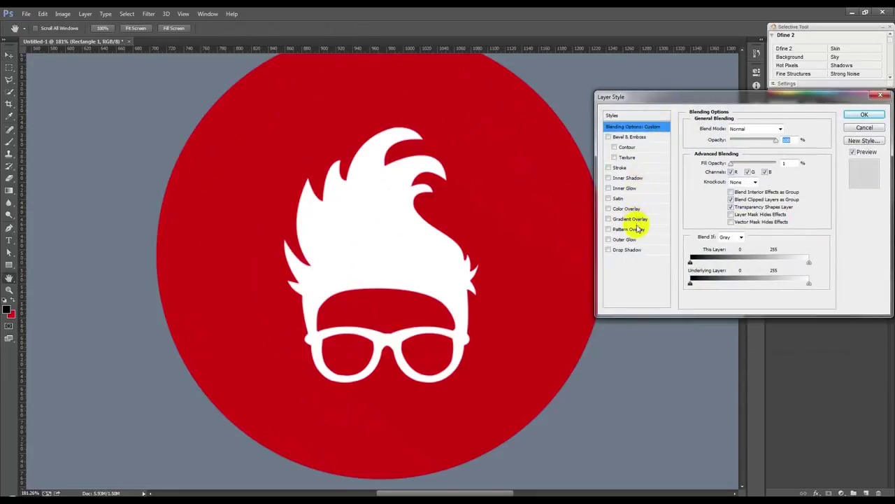
Add a dark-red preset Gradient Overlay to the shadow, angled at -45°
{"action": "left_click", "coordinate": [635, 219]}
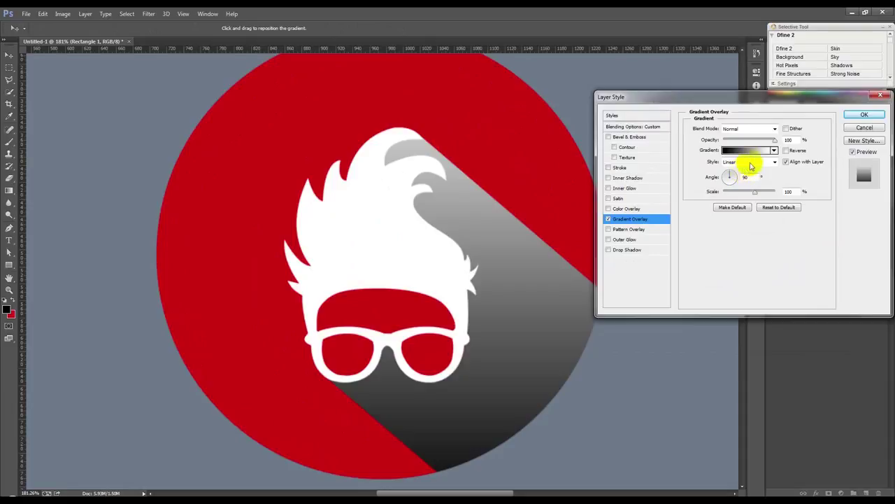
{"action": "left_click", "coordinate": [774, 150]}
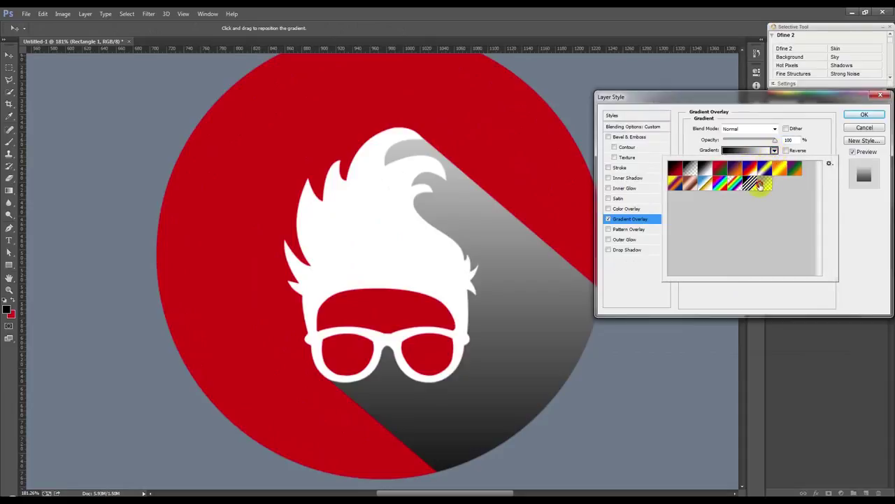
{"action": "left_click", "coordinate": [760, 184]}
{"action": "left_click", "coordinate": [763, 116]}
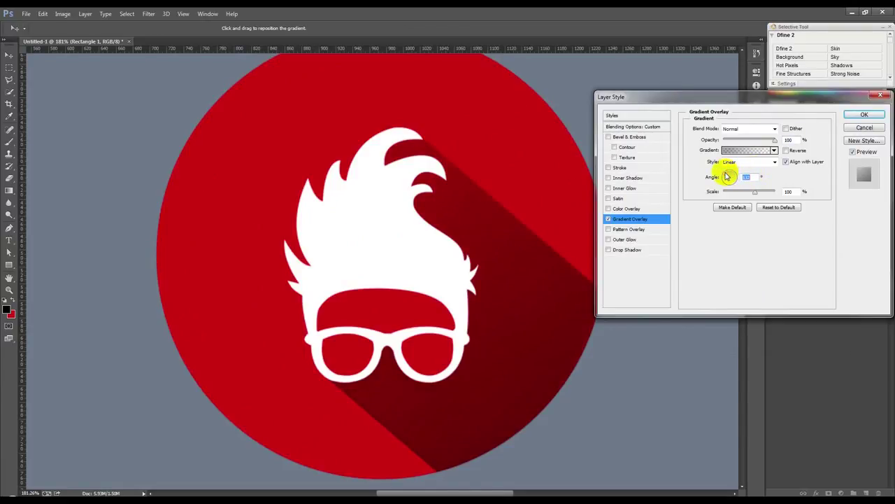
{"action": "left_click_drag", "start_coordinate": [726, 176], "coordinate": [735, 185]}
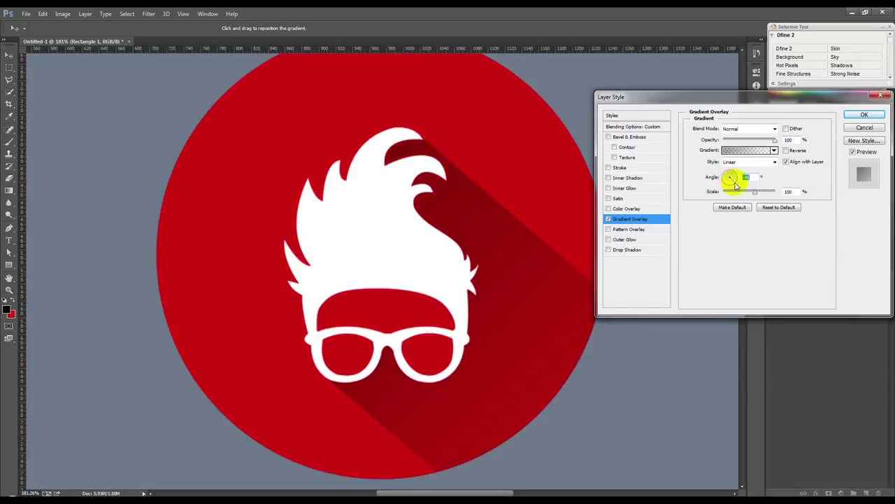
Position the gradient along the shadow so it fades lighter toward the lower end, and confirm
{"action": "left_click_drag", "start_coordinate": [532, 364], "coordinate": [431, 251]}
{"action": "left_click", "coordinate": [775, 140]}
{"action": "left_click_drag", "start_coordinate": [491, 258], "coordinate": [545, 401]}
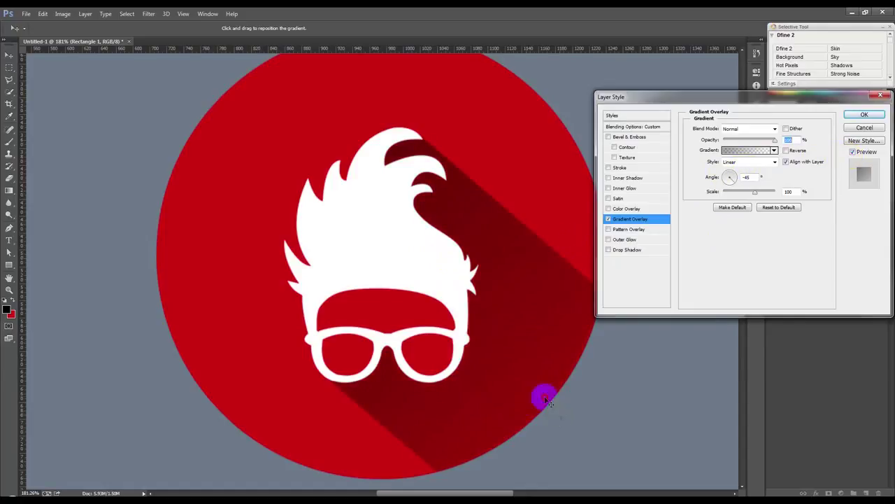
{"action": "left_click_drag", "start_coordinate": [545, 401], "coordinate": [482, 281]}
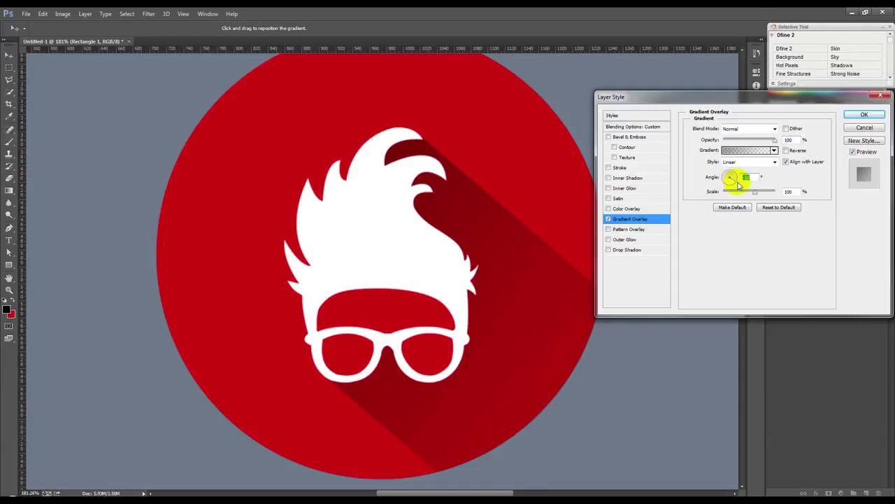
{"action": "left_click_drag", "start_coordinate": [474, 295], "coordinate": [502, 315]}
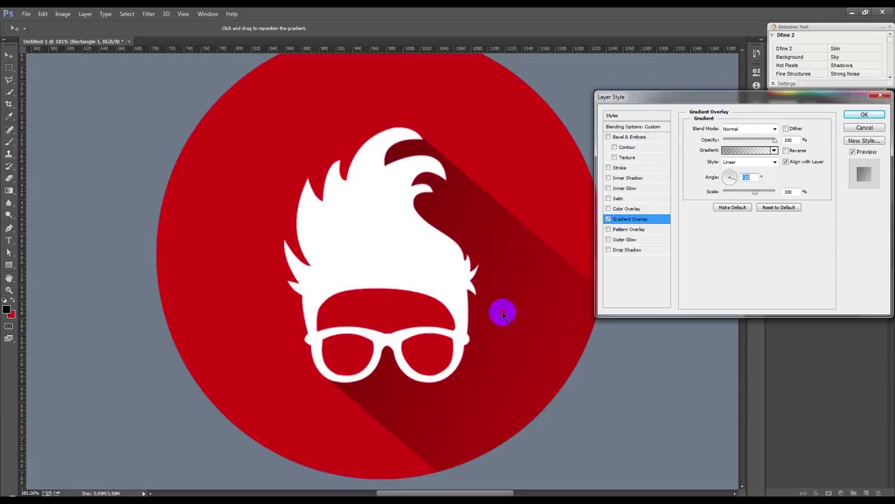
{"action": "left_click", "coordinate": [862, 115]}
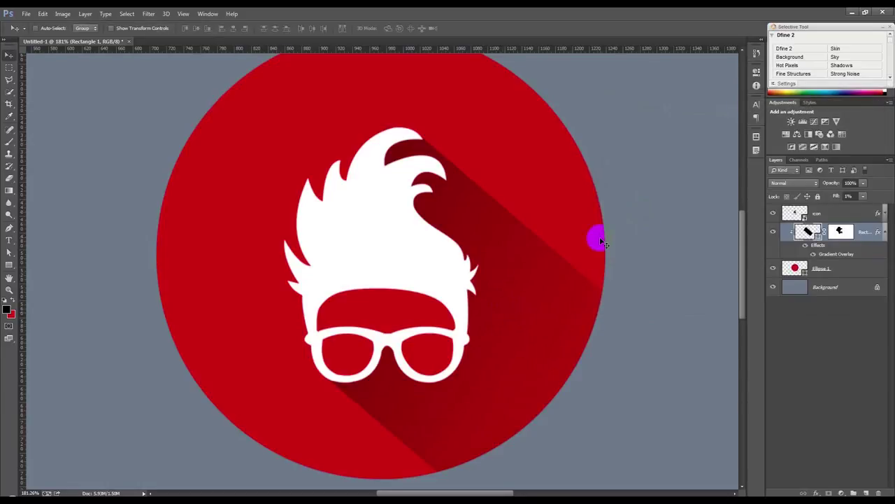
Group the icon, Rectangle 1 and Ellipse 1 layers into Group 1
{"action": "key", "text": "ctrl+0"}
{"action": "scroll", "coordinate": [521, 289], "scroll_direction": "up", "scroll_amount": 2}
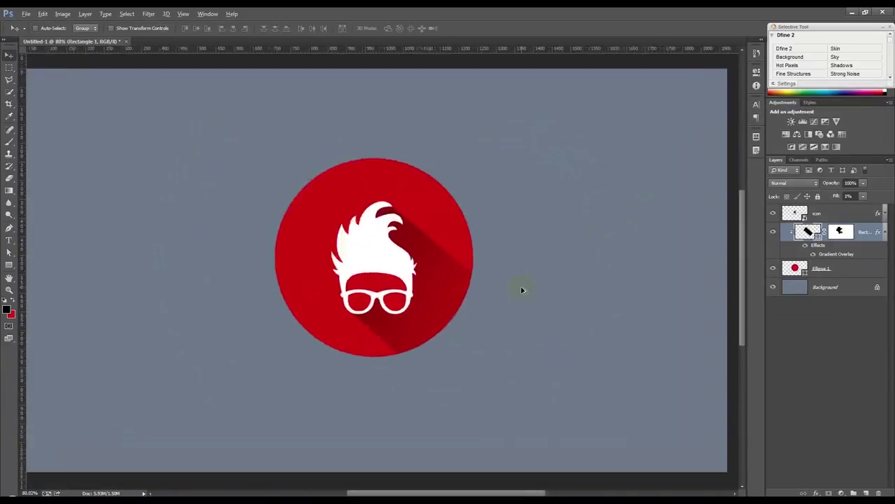
{"action": "left_click", "coordinate": [836, 189]}
{"action": "left_click", "coordinate": [829, 185]}
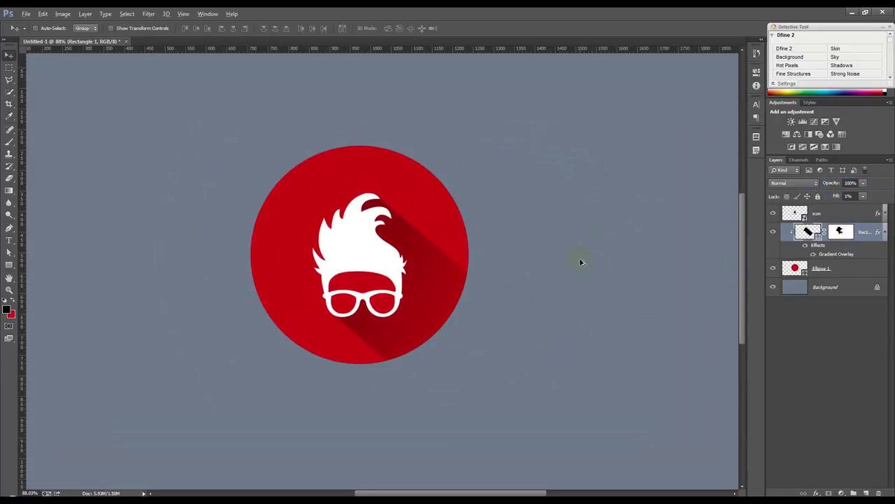
{"action": "scroll", "coordinate": [581, 262], "scroll_direction": "down", "scroll_amount": 2}
{"action": "scroll", "coordinate": [580, 262], "scroll_direction": "down", "scroll_amount": 1}
{"action": "scroll", "coordinate": [584, 262], "scroll_direction": "up", "scroll_amount": 1}
{"action": "scroll", "coordinate": [581, 262], "scroll_direction": "down", "scroll_amount": 1}
{"action": "left_click", "coordinate": [843, 268], "text": "shift"}
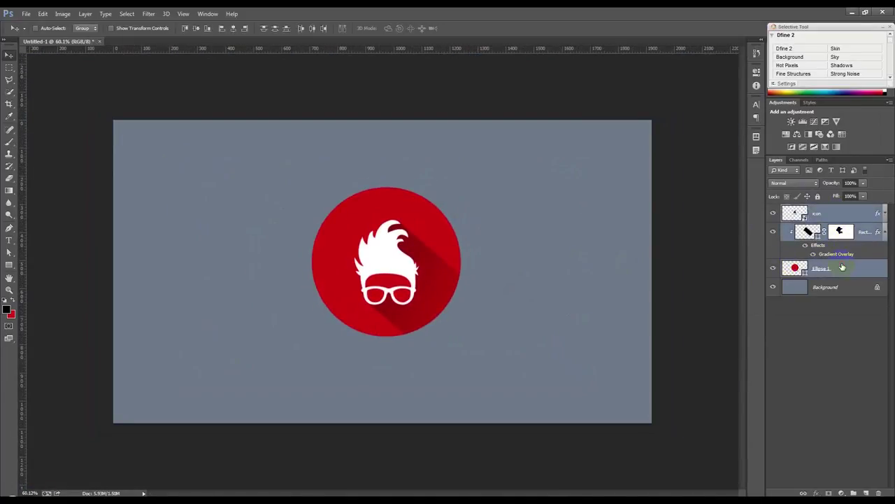
{"action": "key", "text": "ctrl+g"}
Scale Group 1 up to about 127% and nudge it slightly down
{"action": "key", "text": "ctrl+t"}
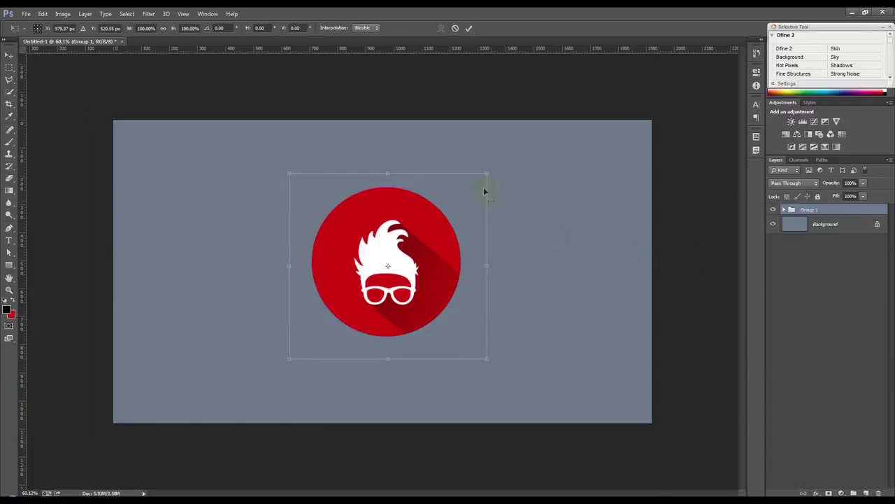
{"action": "left_click_drag", "start_coordinate": [493, 170], "coordinate": [529, 160]}
{"action": "left_click_drag", "start_coordinate": [476, 195], "coordinate": [473, 210]}
{"action": "left_click", "coordinate": [470, 28]}
Centre Group 1 horizontally and vertically on the canvas
{"action": "key", "text": "ctrl+a"}
{"action": "left_click", "coordinate": [234, 28]}
{"action": "left_click", "coordinate": [197, 29]}
{"action": "key", "text": "ctrl+d"}
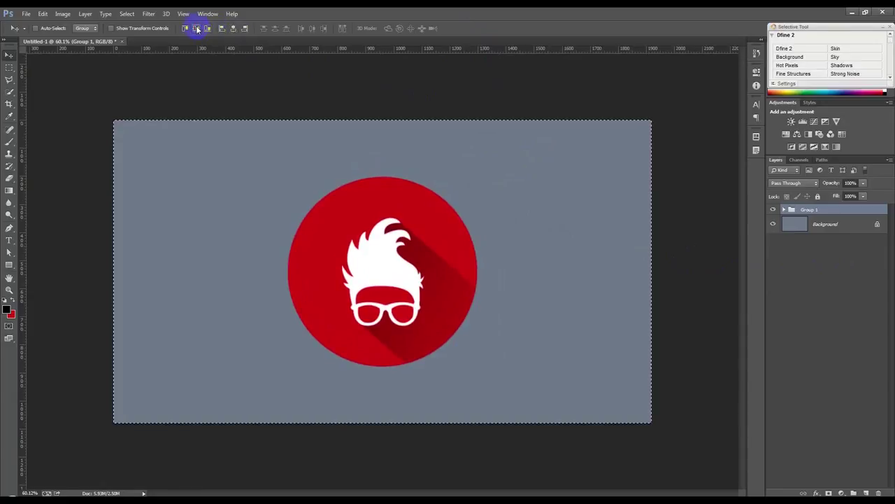
{"action": "left_click", "coordinate": [823, 223]}
Fill the Background layer with a dark grey foreground colour
{"action": "left_click", "coordinate": [10, 310]}
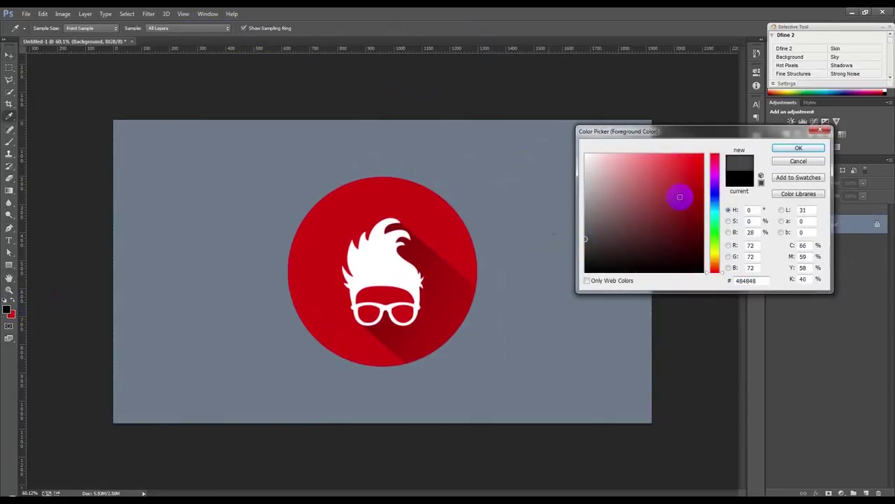
{"action": "left_click", "coordinate": [799, 146]}
{"action": "key", "text": "ctrl+BackSpace"}
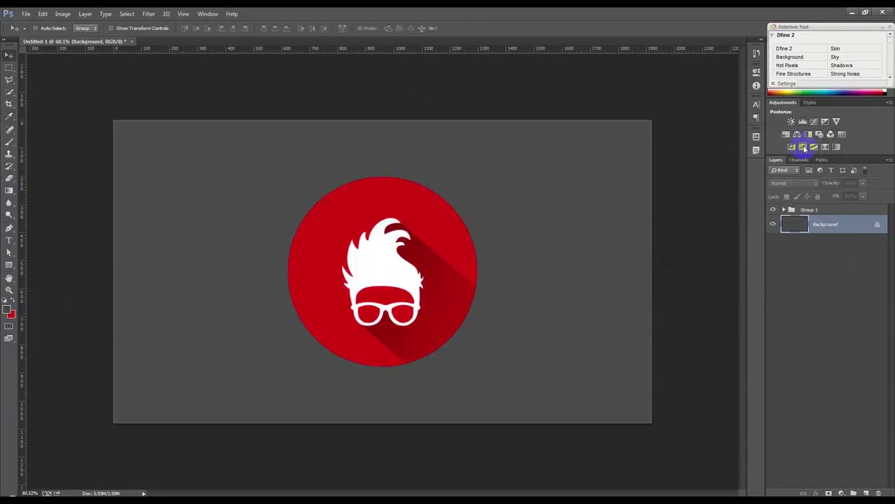
Move Group 1 higher up on the canvas
{"action": "scroll", "coordinate": [427, 260], "scroll_direction": "up", "scroll_amount": 1}
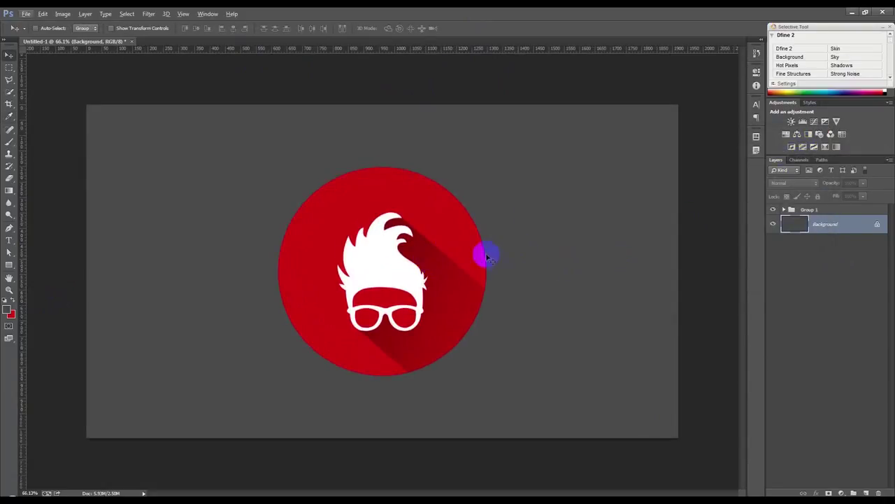
{"action": "left_click", "coordinate": [811, 210]}
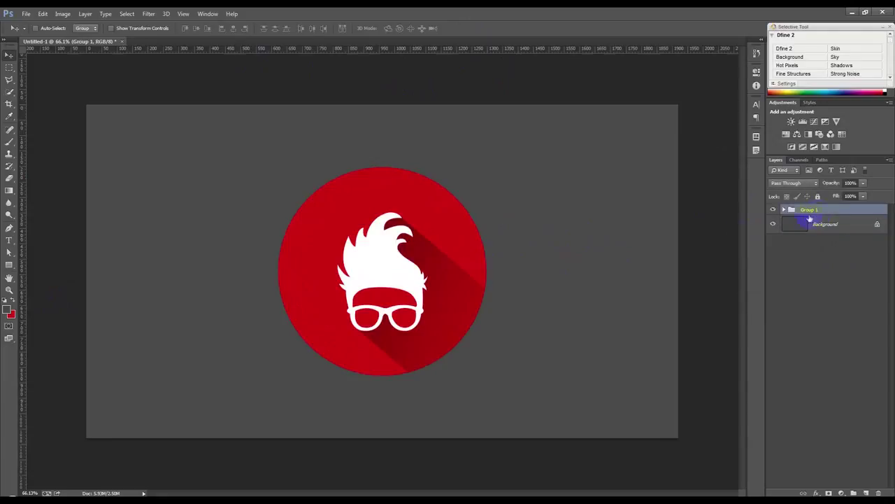
{"action": "left_click_drag", "start_coordinate": [539, 264], "coordinate": [537, 233]}
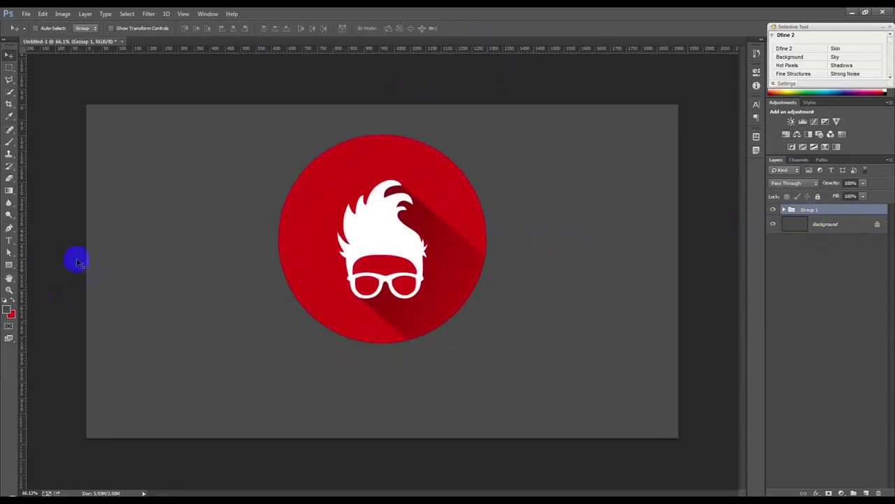
{"action": "left_click", "coordinate": [11, 243]}
Type 'HASS HASIB' in white below the logo and commit the text
{"action": "left_click", "coordinate": [9, 301]}
{"action": "left_click", "coordinate": [12, 301]}
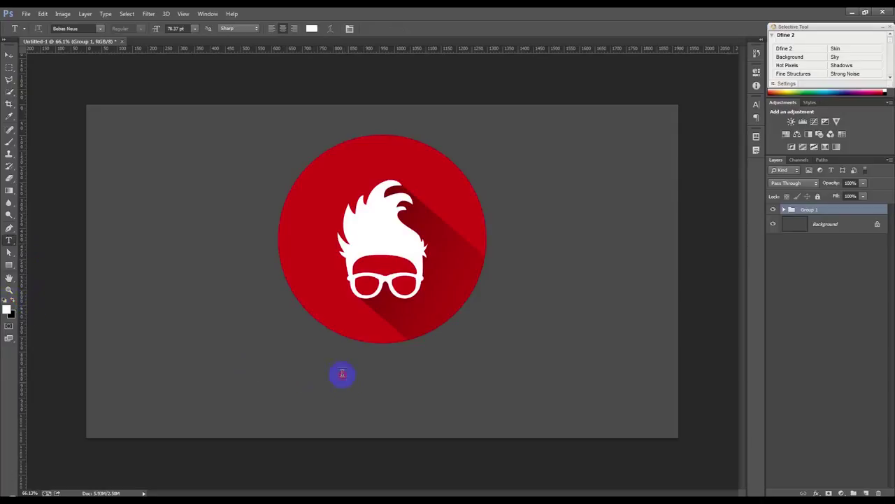
{"action": "left_click", "coordinate": [342, 373]}
{"action": "type", "text": "HASS "}
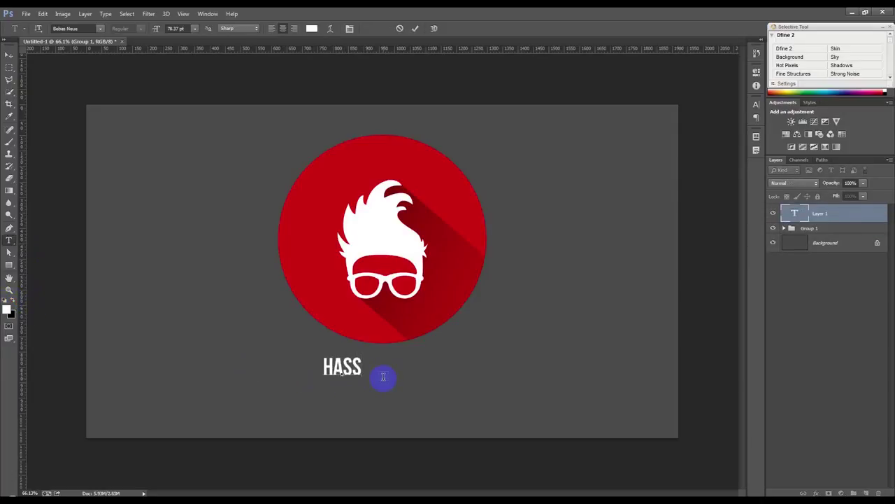
{"action": "type", "text": "HASIB"}
{"action": "key", "text": "ctrl+a"}
{"action": "left_click_drag", "start_coordinate": [433, 391], "coordinate": [479, 389]}
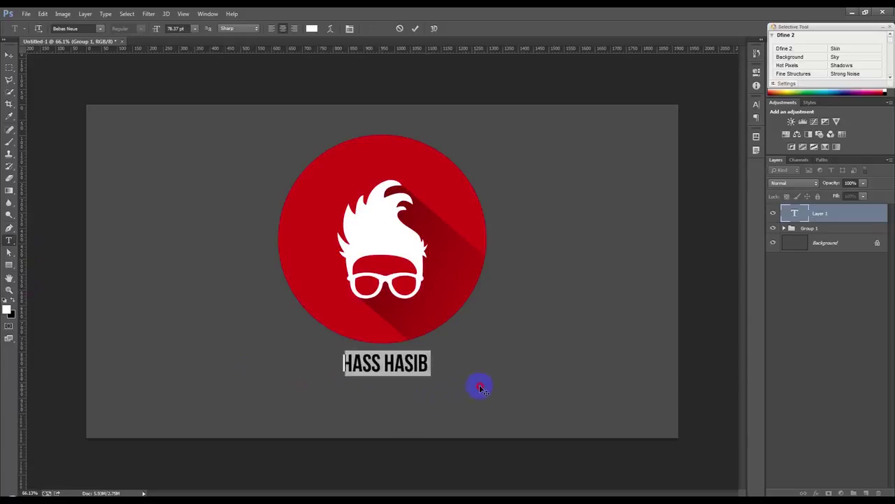
{"action": "left_click", "coordinate": [415, 28]}
{"action": "left_click", "coordinate": [9, 54]}
{"action": "key", "text": "ctrl+a"}
{"action": "left_click", "coordinate": [234, 31]}
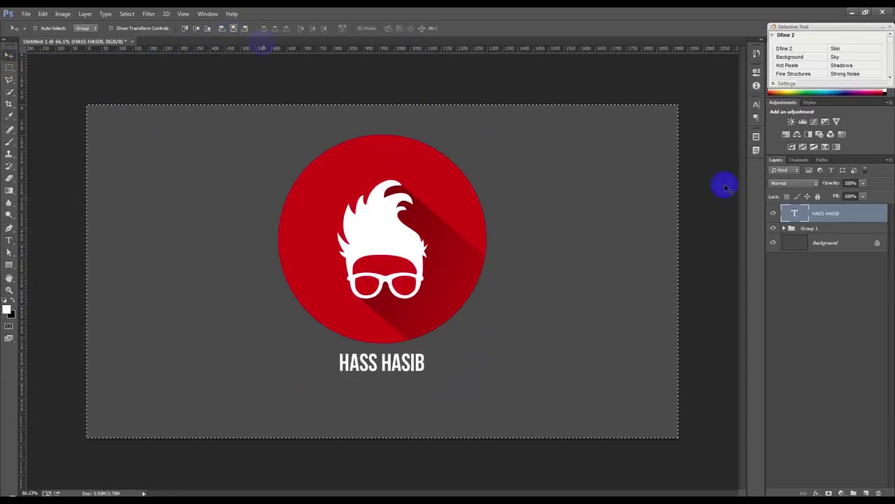
{"action": "left_click", "coordinate": [810, 228]}
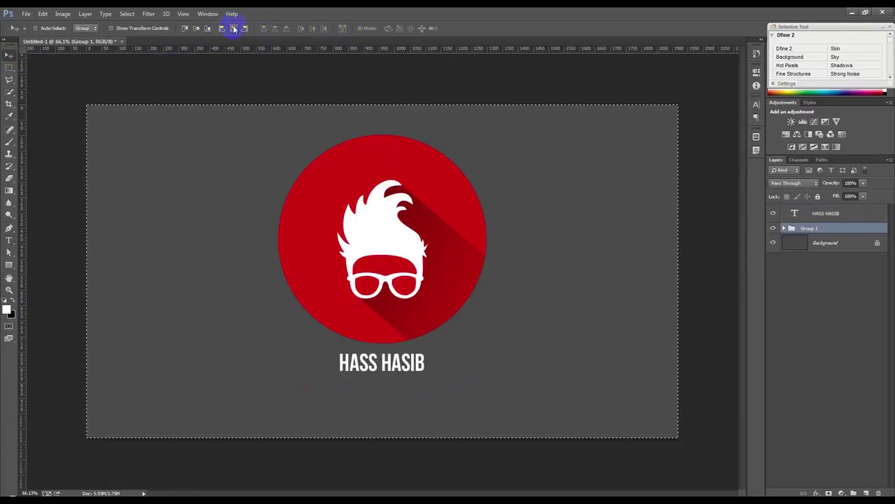
{"action": "key", "text": "ctrl+s"}
{"action": "left_click", "coordinate": [747, 429]}
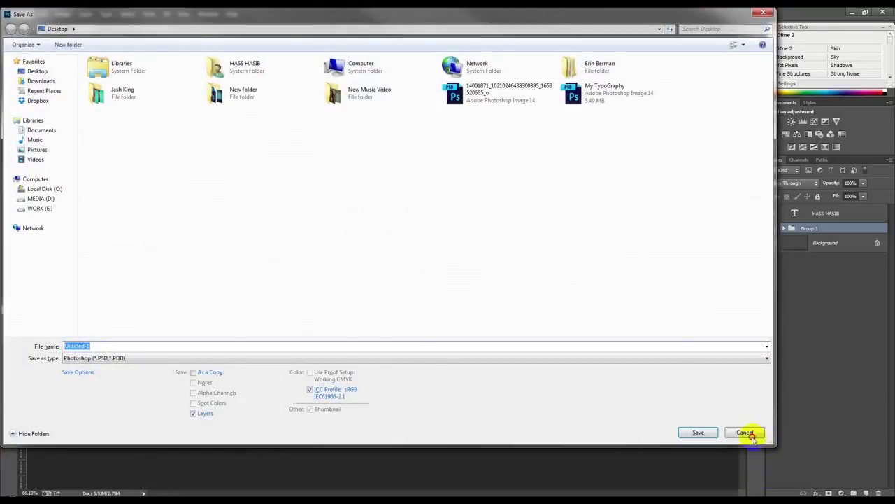
Select the HASS HASIB text with the logo, shift both slightly down, and zoom in
{"action": "key", "text": "ctrl+plus"}
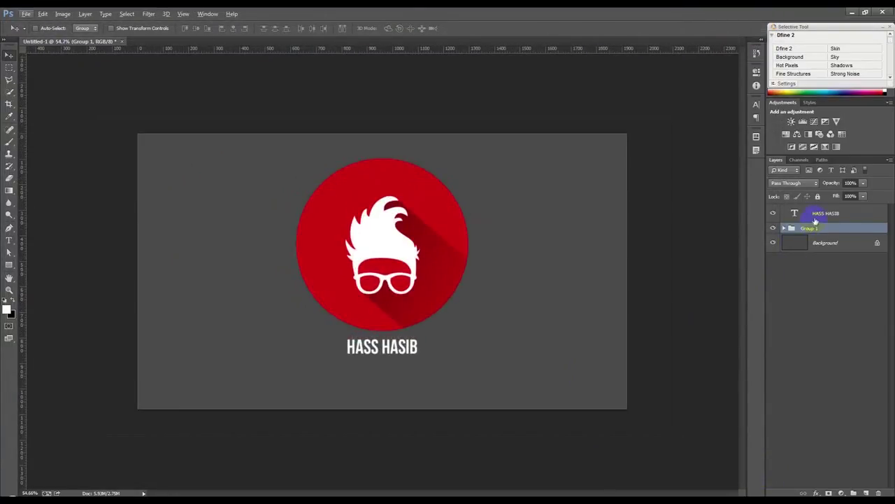
{"action": "left_click", "coordinate": [815, 215], "text": "shift"}
{"action": "left_click_drag", "start_coordinate": [540, 214], "coordinate": [539, 228]}
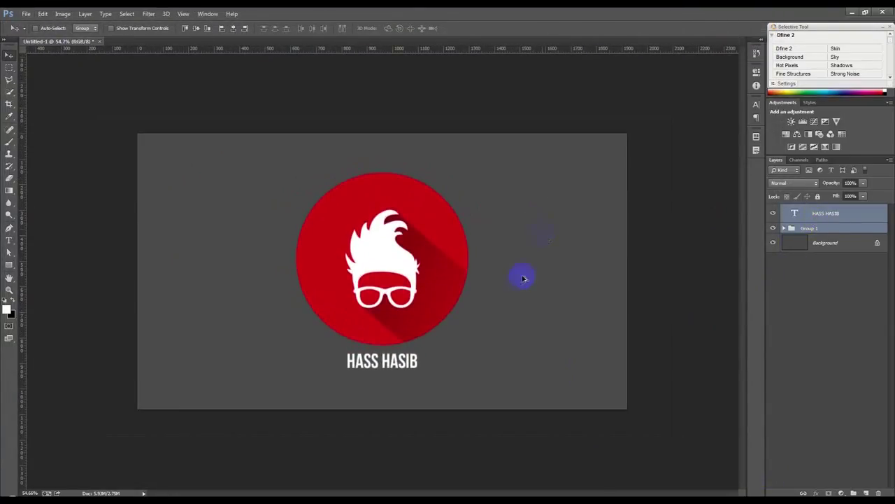
{"action": "key", "text": "ctrl+plus"}
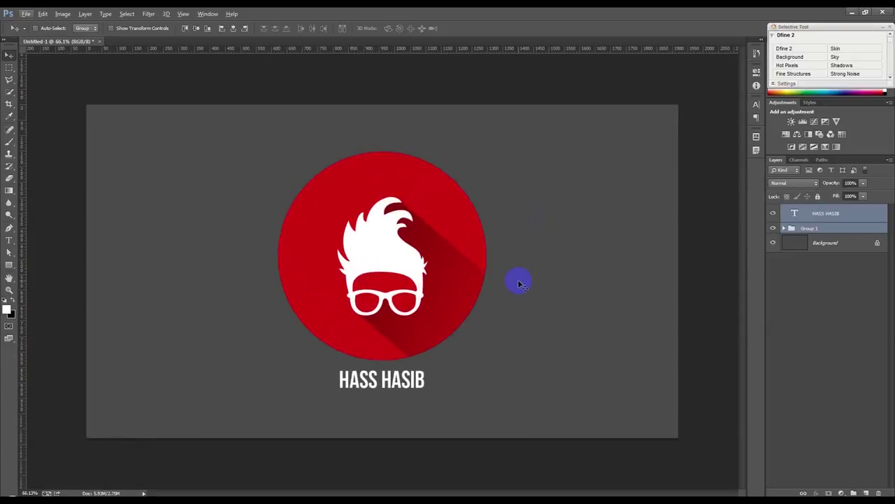
{"action": "key", "text": "ctrl+plus"}
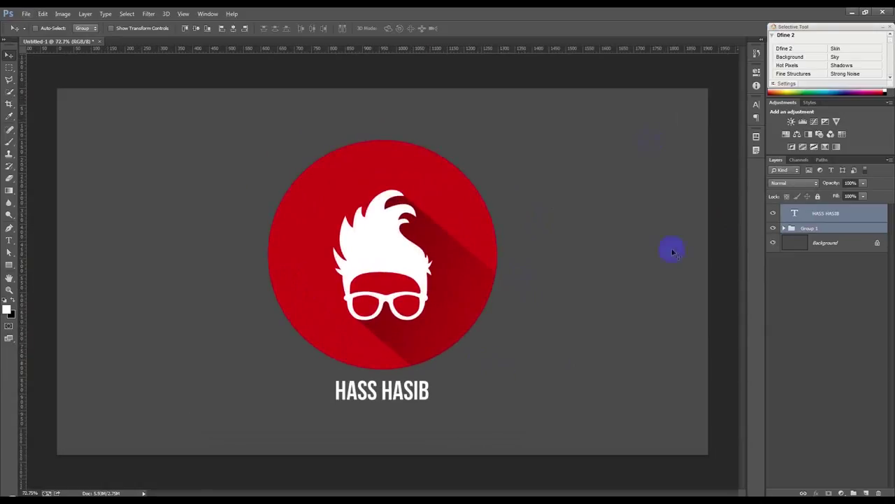